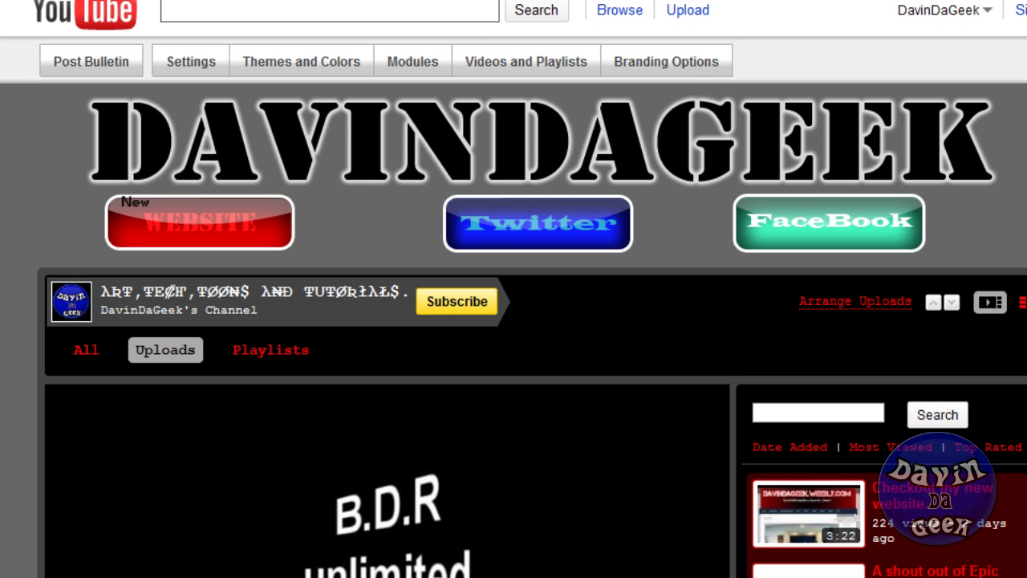
- Switch to Photoshop with the Toons.psd banner document showing
{"action": "key", "text": "alt+Tab"}
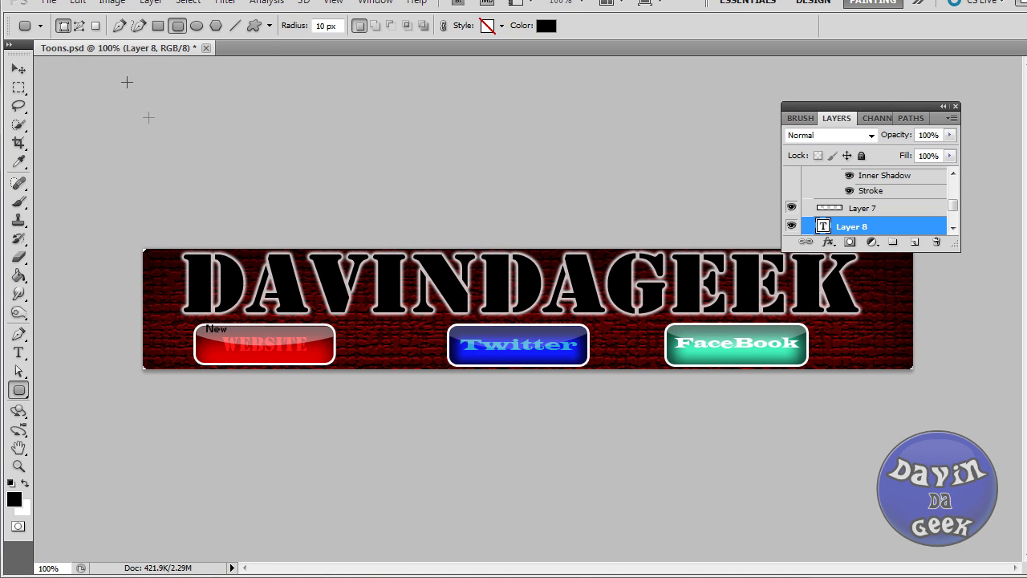
- Create a 640 × 480 px Web-preset document with Transparent background contents
{"action": "left_click", "coordinate": [48, 1]}
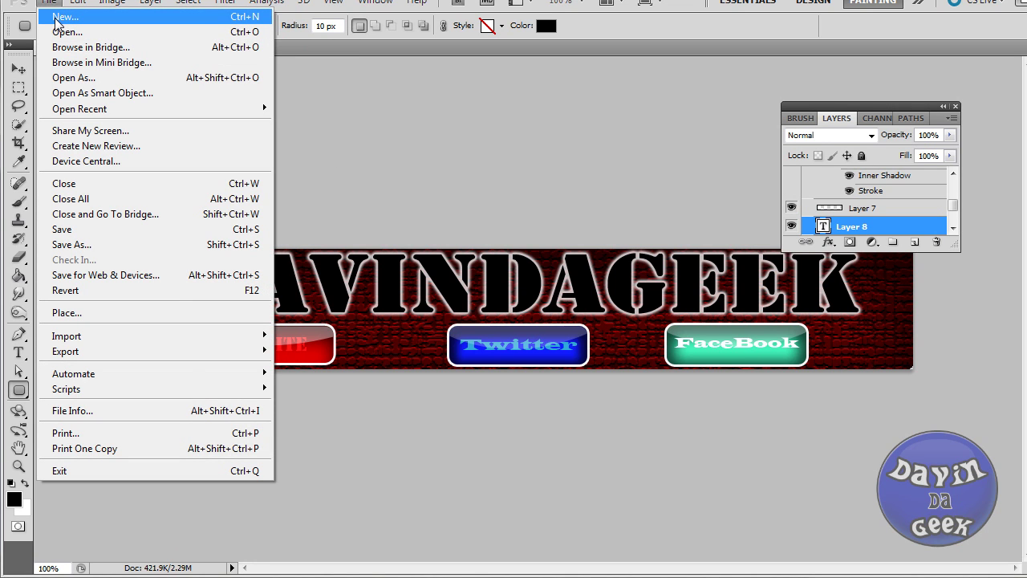
{"action": "left_click", "coordinate": [64, 17]}
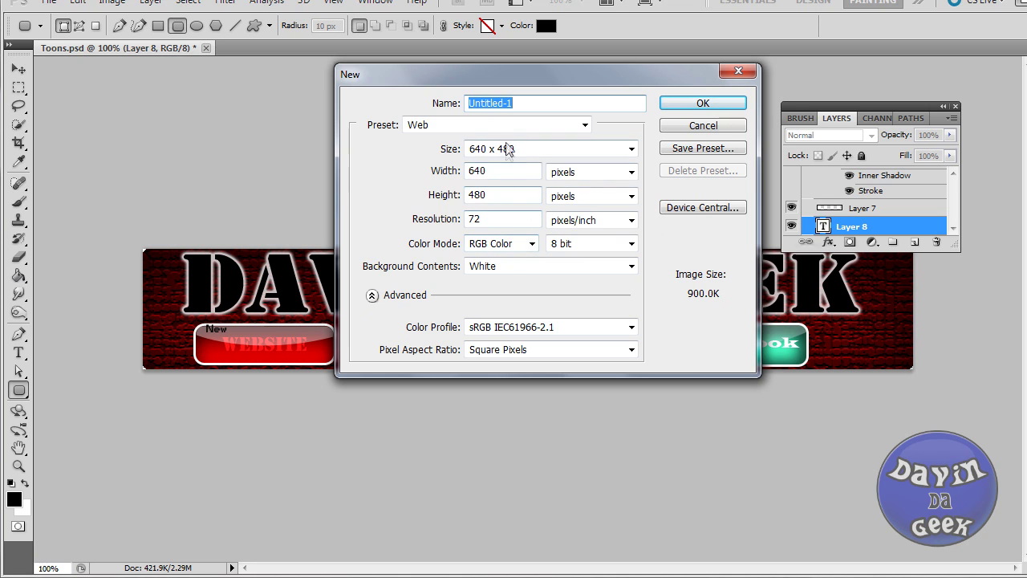
{"action": "left_click", "coordinate": [533, 128]}
{"action": "left_click", "coordinate": [533, 134]}
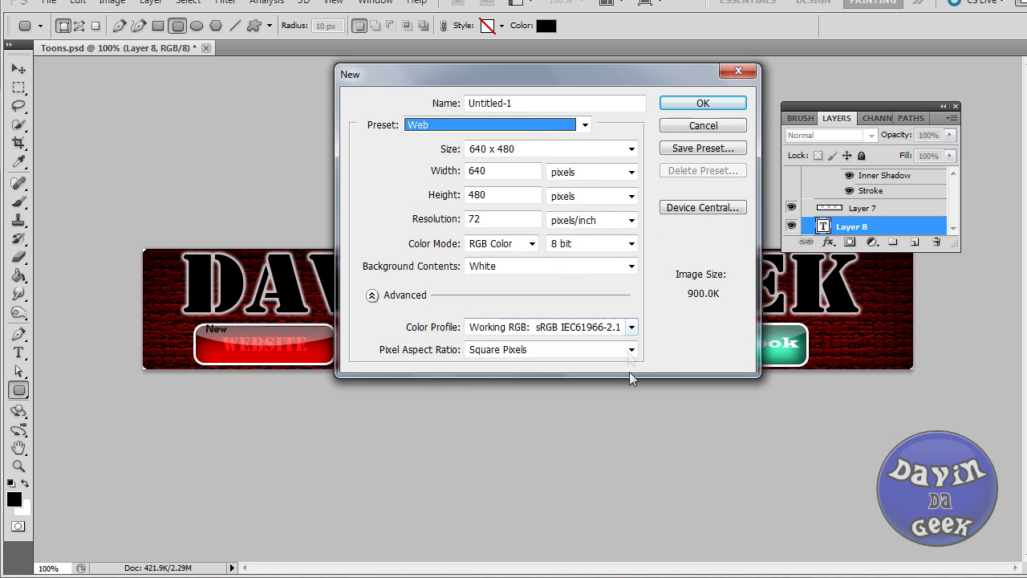
{"action": "left_click", "coordinate": [632, 329]}
{"action": "left_click", "coordinate": [631, 327]}
{"action": "left_click", "coordinate": [632, 350]}
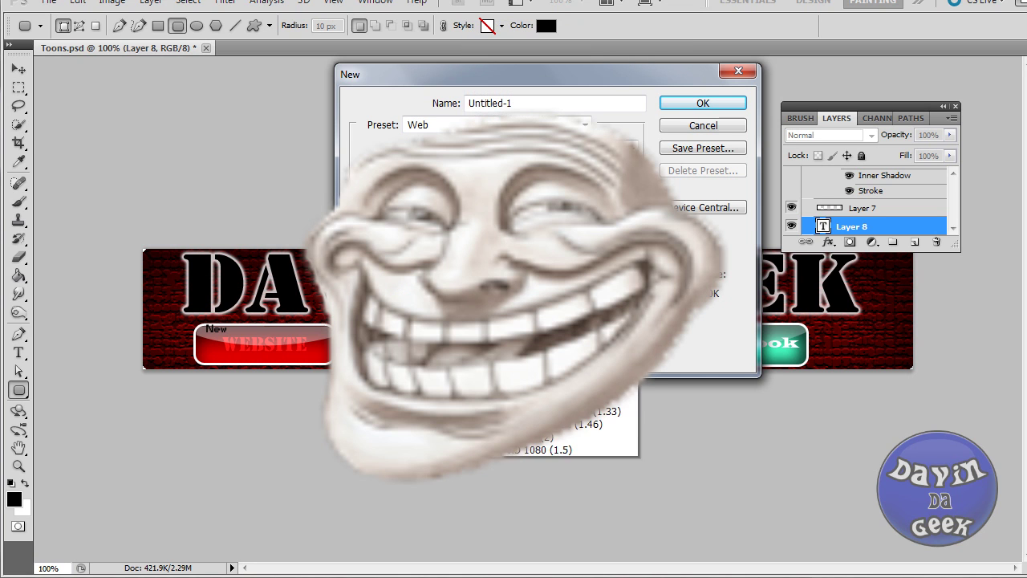
{"action": "left_click", "coordinate": [513, 365]}
{"action": "left_click", "coordinate": [372, 294]}
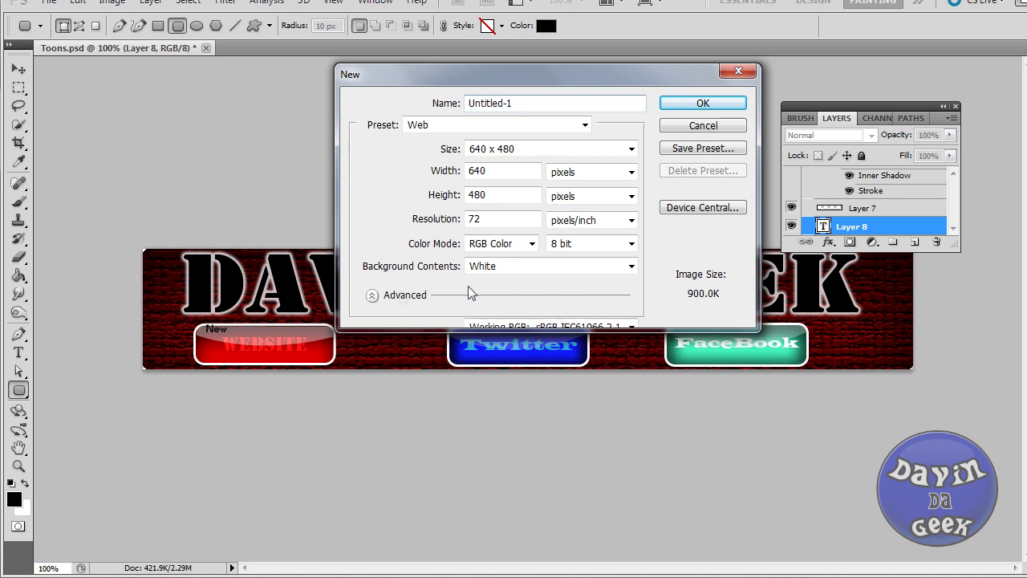
{"action": "left_click", "coordinate": [371, 294]}
{"action": "left_click", "coordinate": [561, 266]}
{"action": "left_click", "coordinate": [543, 309]}
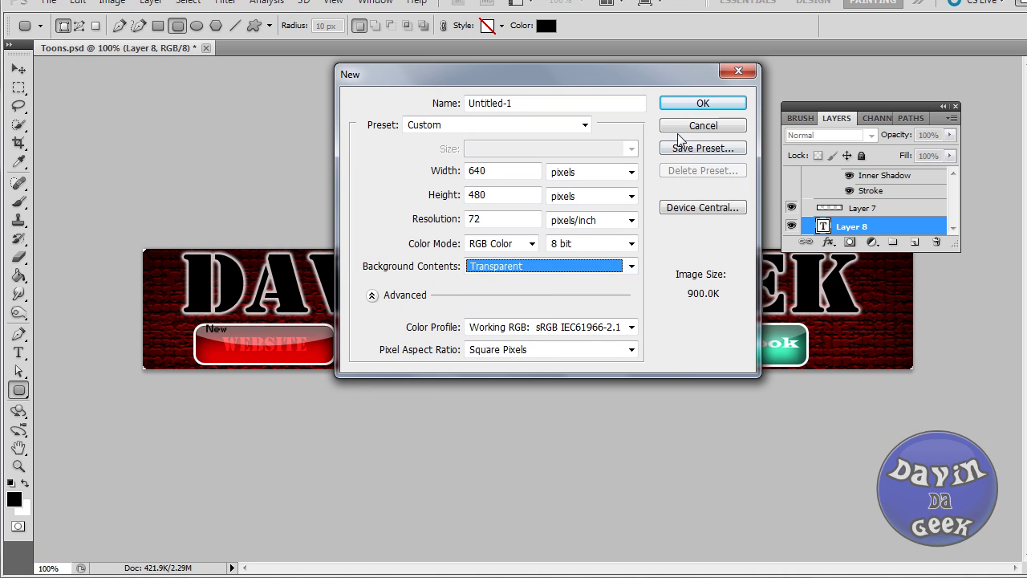
{"action": "left_click", "coordinate": [700, 104]}
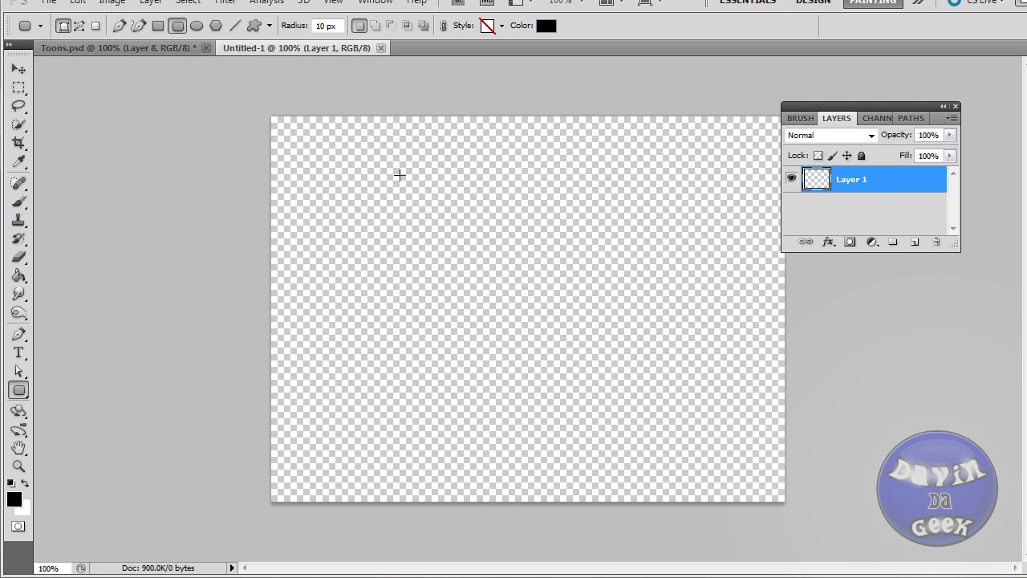
- Set the foreground colour to bright green 00e59c
{"action": "left_click", "coordinate": [18, 499]}
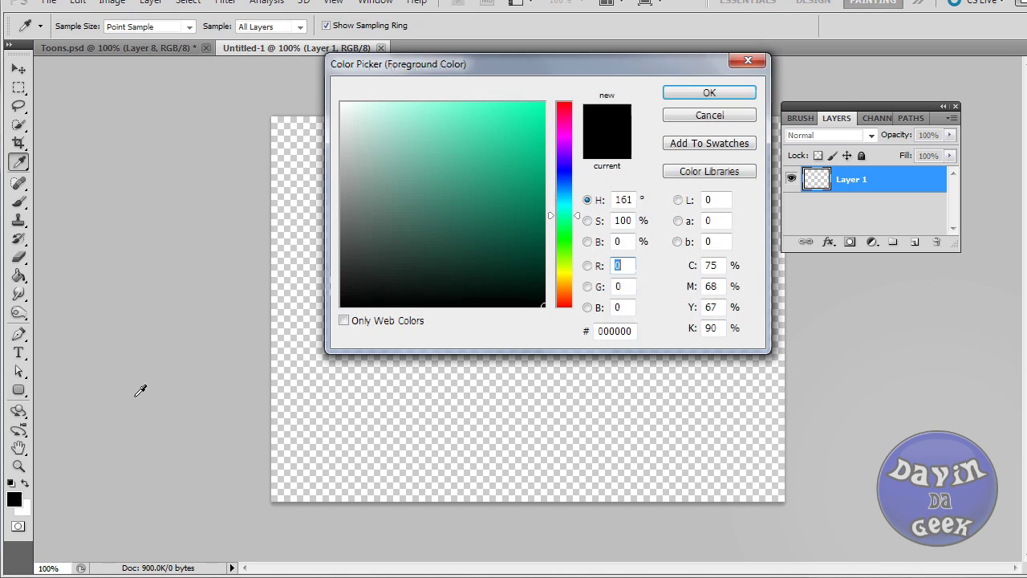
{"action": "left_click_drag", "start_coordinate": [475, 112], "coordinate": [543, 123]}
{"action": "left_click", "coordinate": [709, 94]}
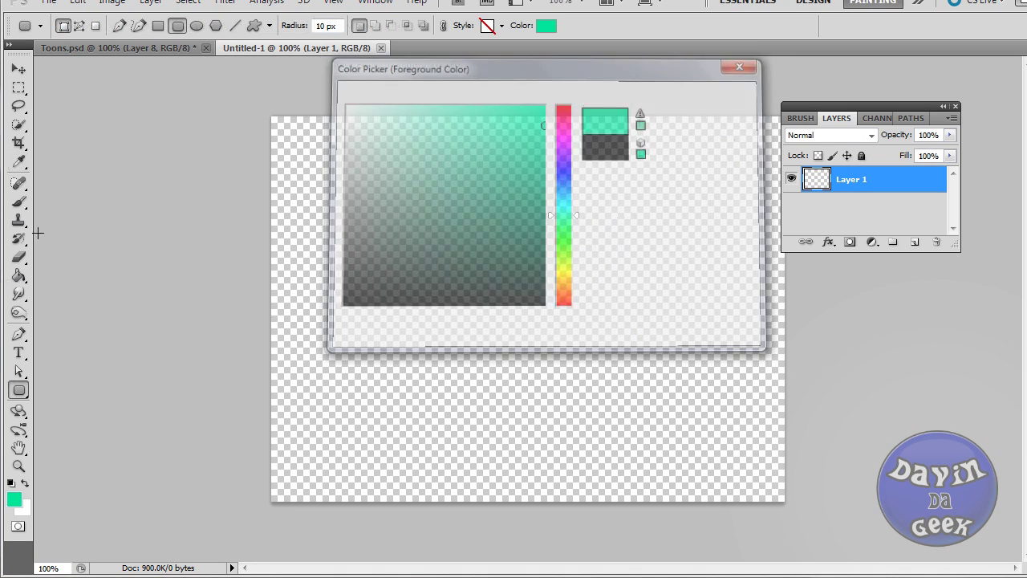
- Draw a wide rounded rectangle across the upper middle of the canvas
{"action": "left_click", "coordinate": [19, 390]}
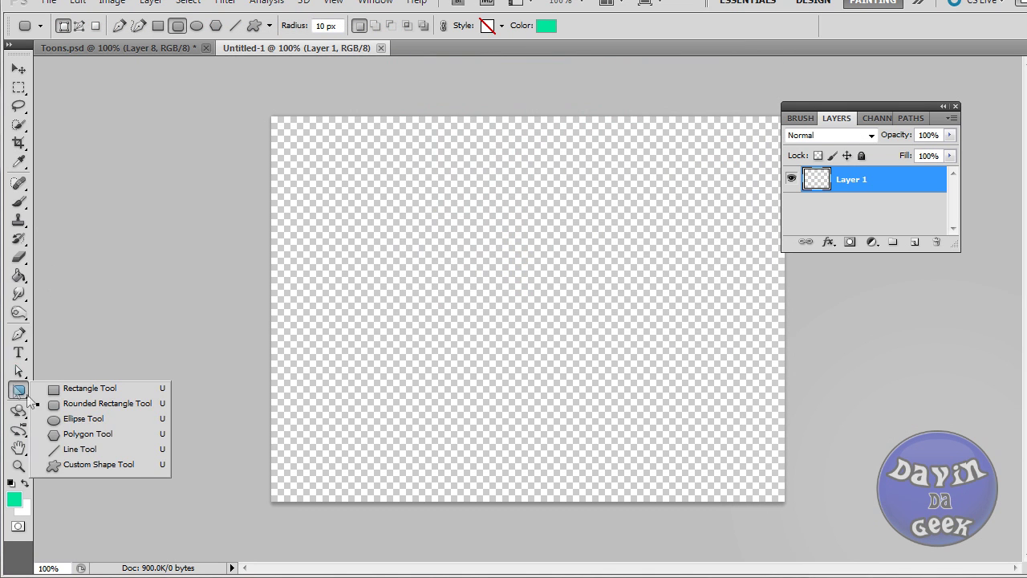
{"action": "left_click", "coordinate": [110, 409]}
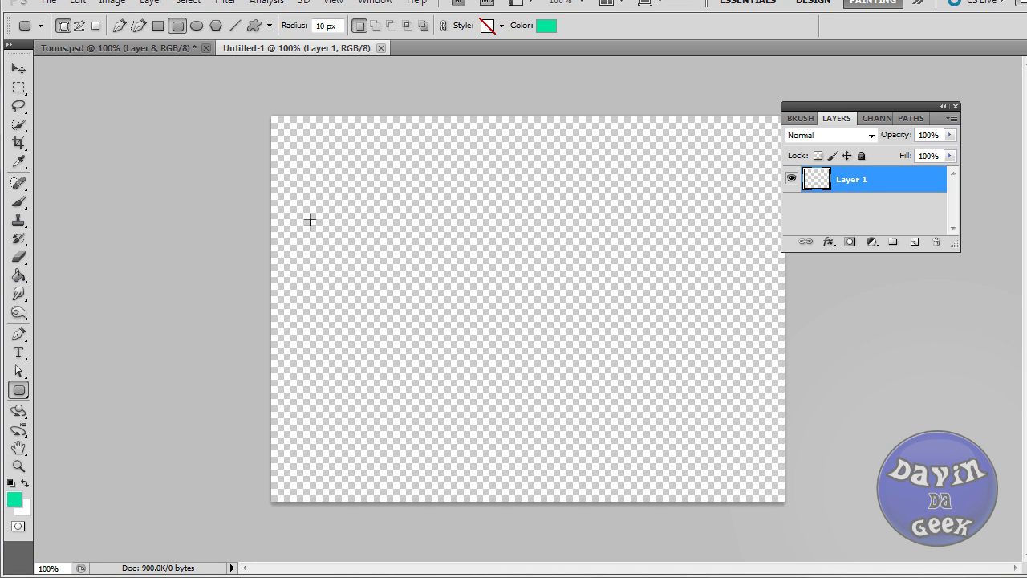
{"action": "left_click_drag", "start_coordinate": [312, 228], "coordinate": [717, 346]}
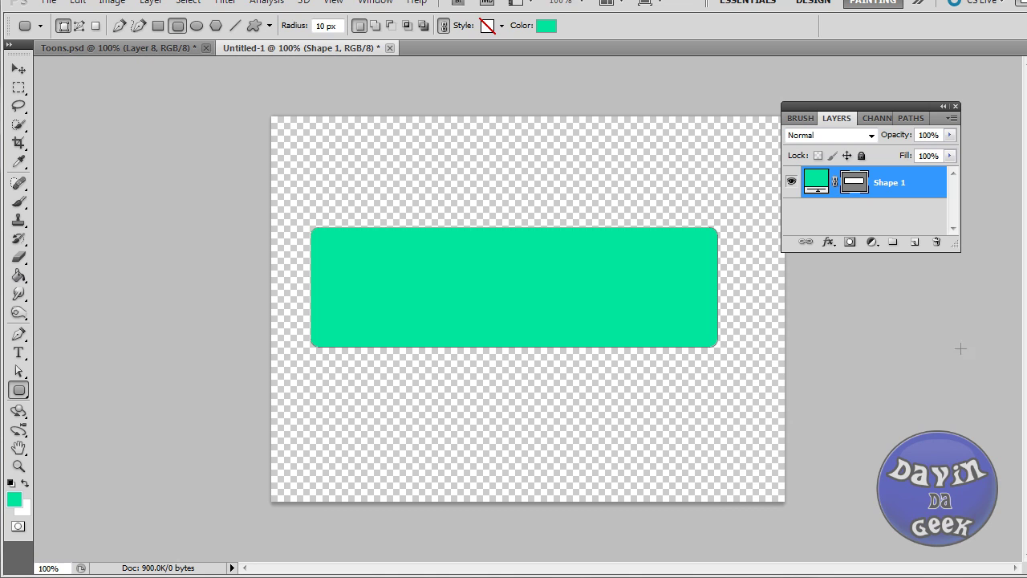
{"action": "right_click", "coordinate": [556, 243]}
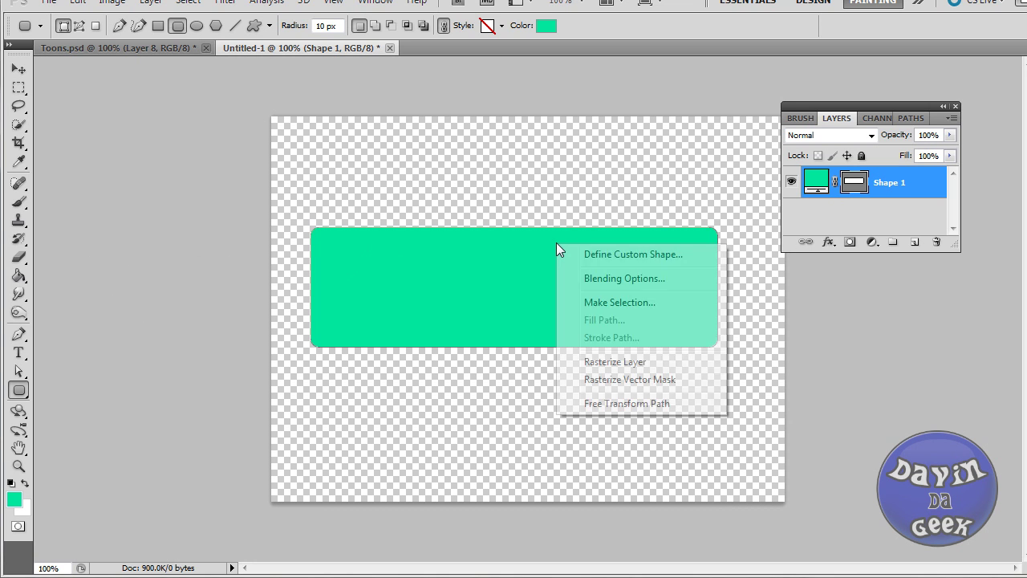
{"action": "left_click", "coordinate": [98, 236]}
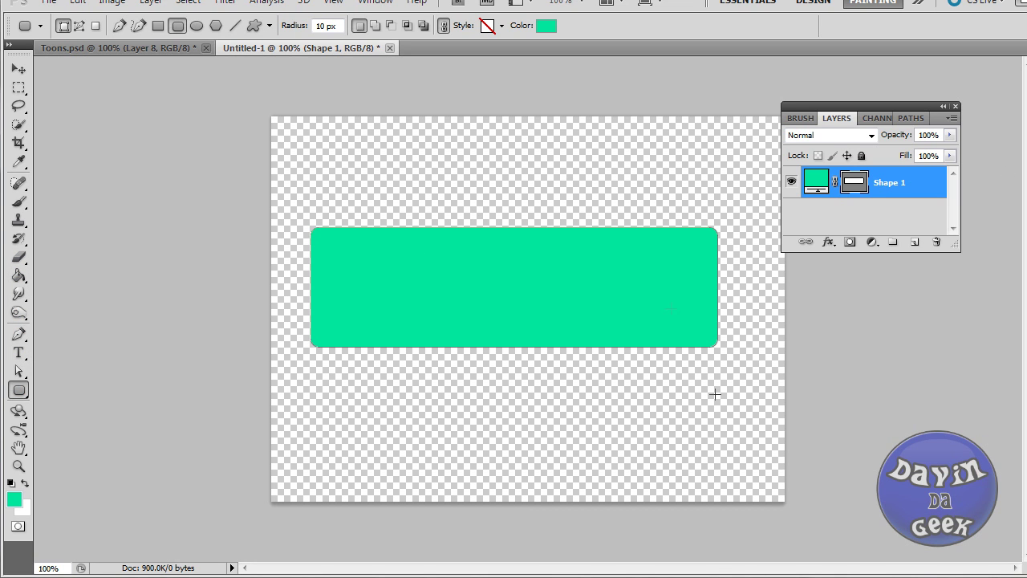
- Type white 'YOUTUBE' in 18 pt Stencil inside the green rectangle, retyping it once
{"action": "left_click", "coordinate": [19, 353]}
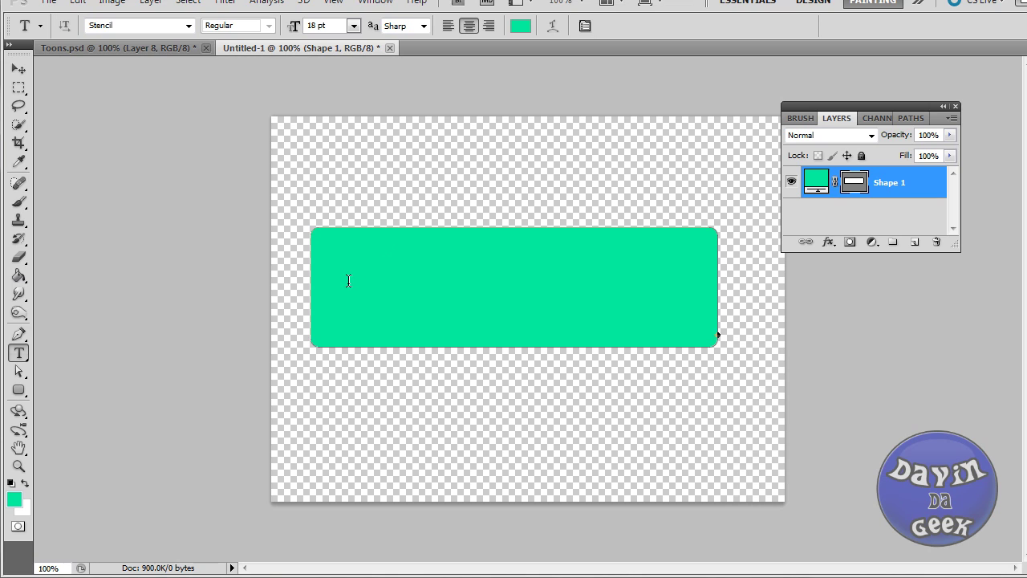
{"action": "left_click", "coordinate": [378, 285]}
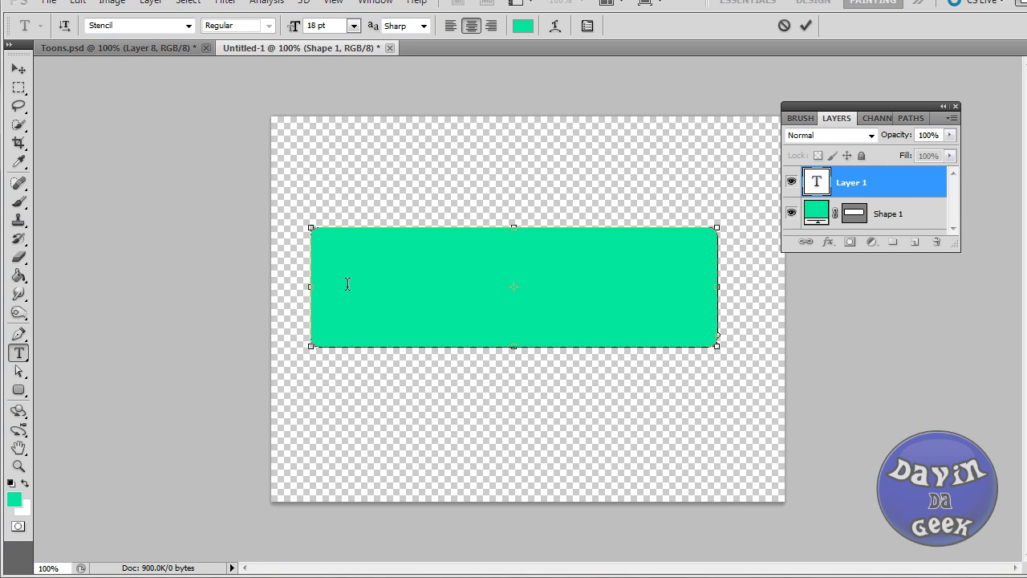
{"action": "left_click", "coordinate": [24, 482]}
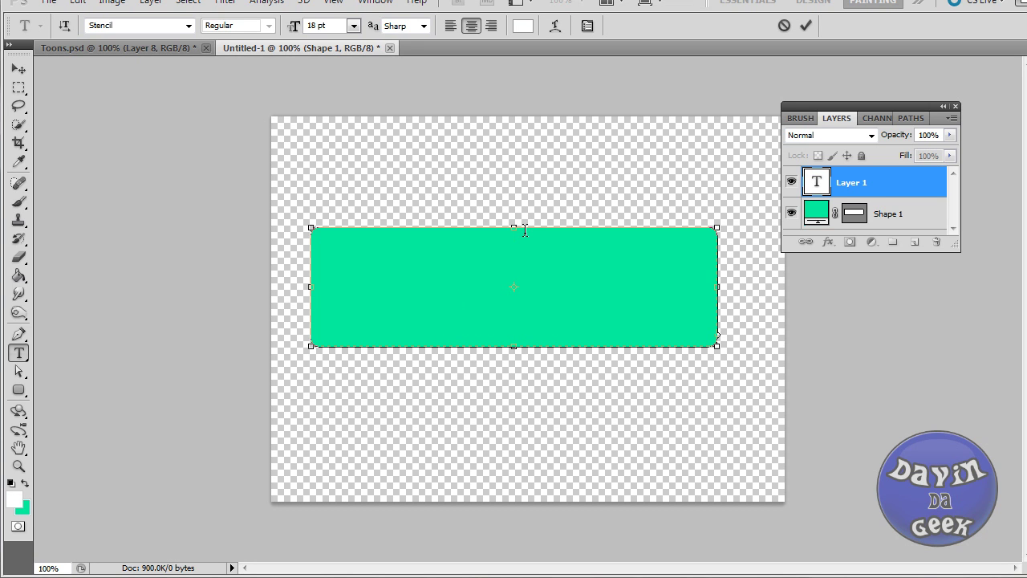
{"action": "type", "text": "YOUTUBE"}
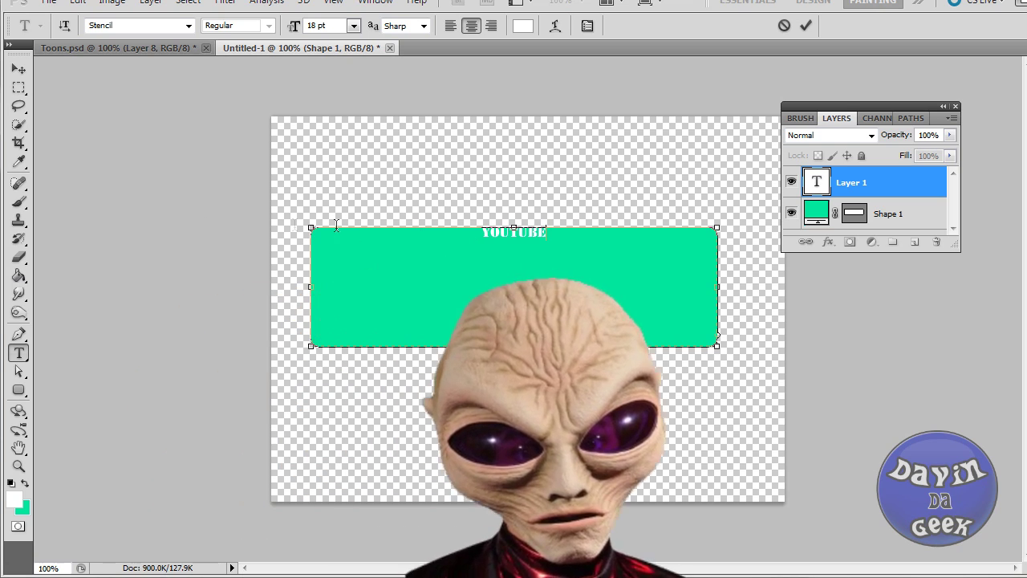
{"action": "key", "text": "shift+Left"}
{"action": "key", "text": "shift+Left"}
{"action": "key", "text": "shift+Left"}
{"action": "key", "text": "shift+Left"}
{"action": "key", "text": "shift+Left"}
{"action": "key", "text": "shift+Left"}
{"action": "key", "text": "shift+Left"}
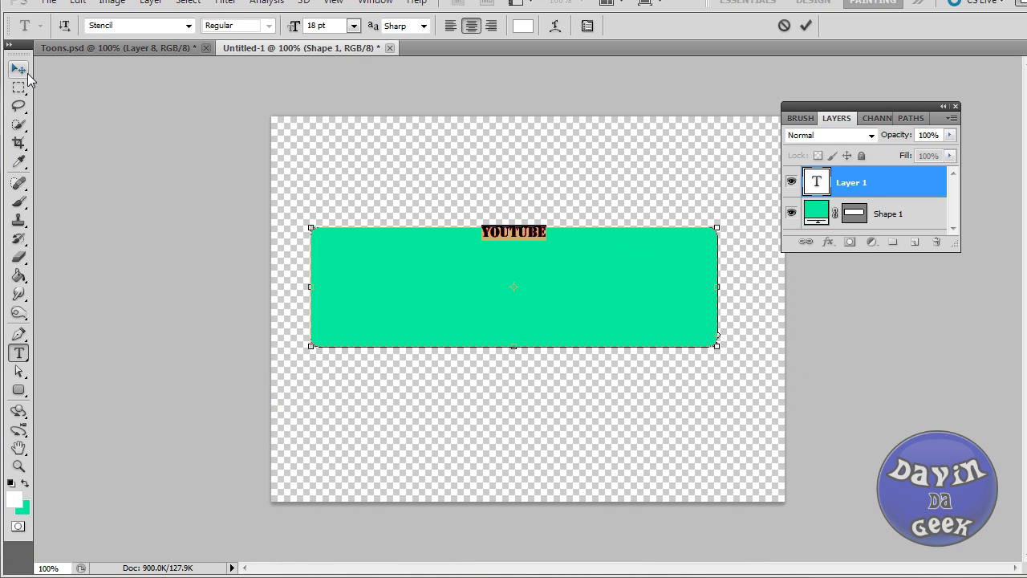
{"action": "key", "text": "ctrl+h"}
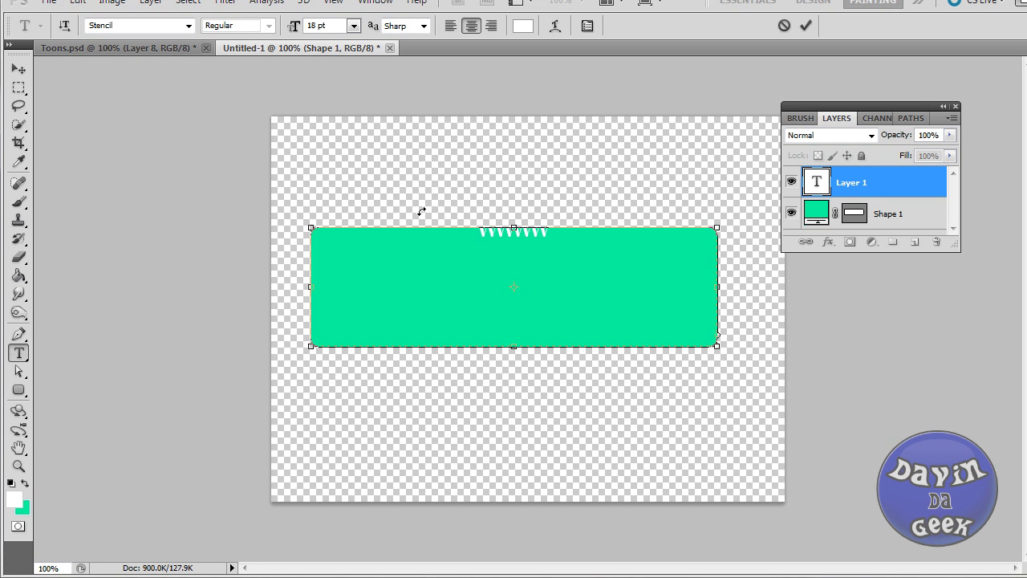
{"action": "key", "text": "BackSpace"}
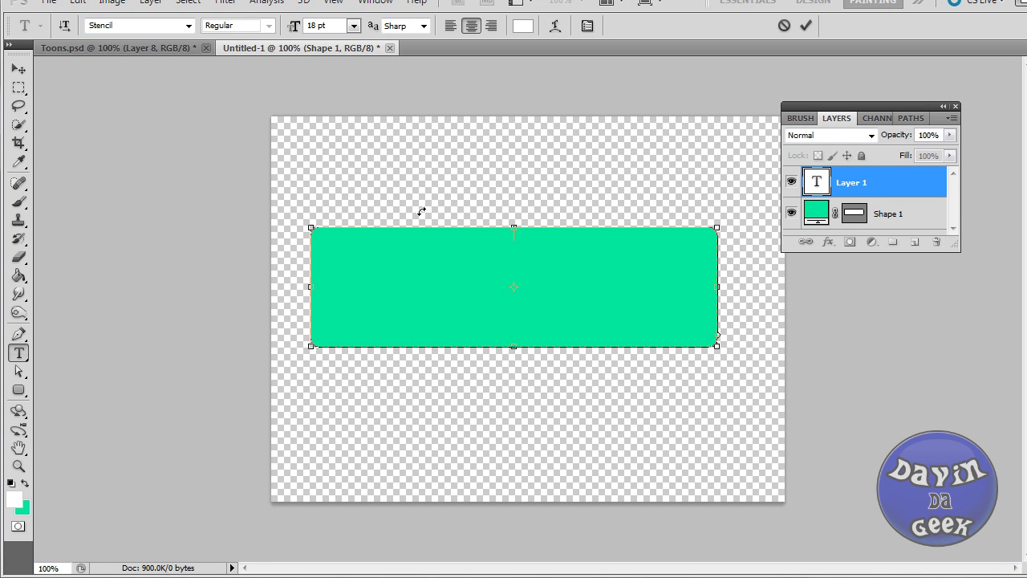
{"action": "type", "text": "YOUTUBE"}
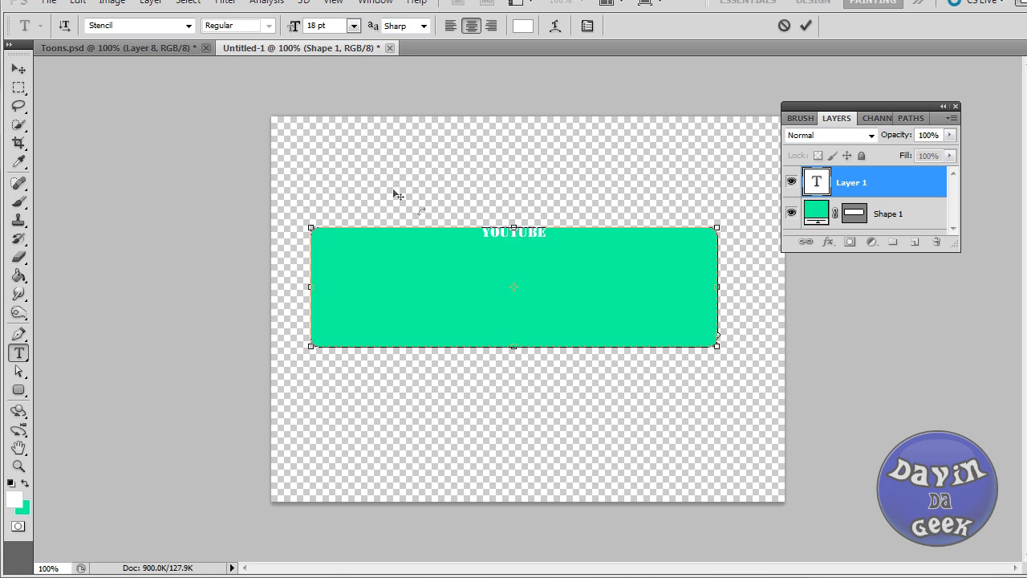
{"action": "left_click", "coordinate": [18, 70]}
- Free-transform the YOUTUBE text larger and move it up to the button's top edge
{"action": "left_click_drag", "start_coordinate": [535, 296], "coordinate": [559, 329]}
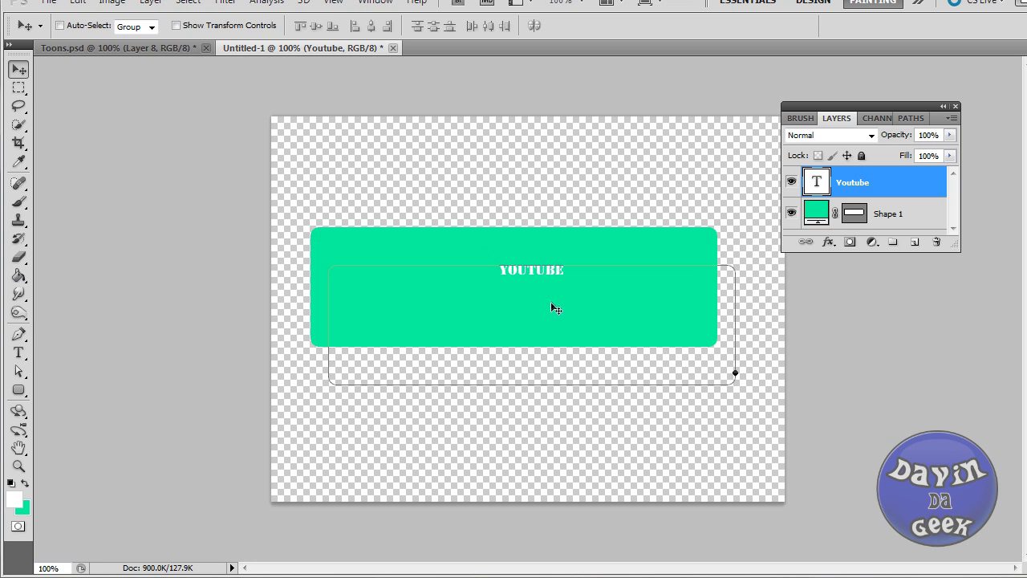
{"action": "key", "text": "ctrl+t"}
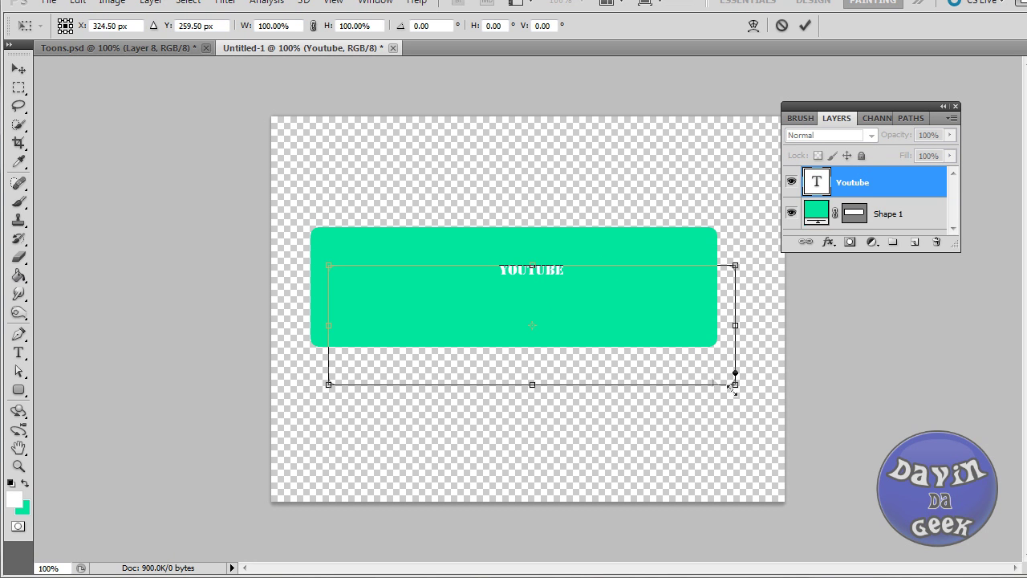
{"action": "left_click_drag", "start_coordinate": [735, 386], "coordinate": [783, 447]}
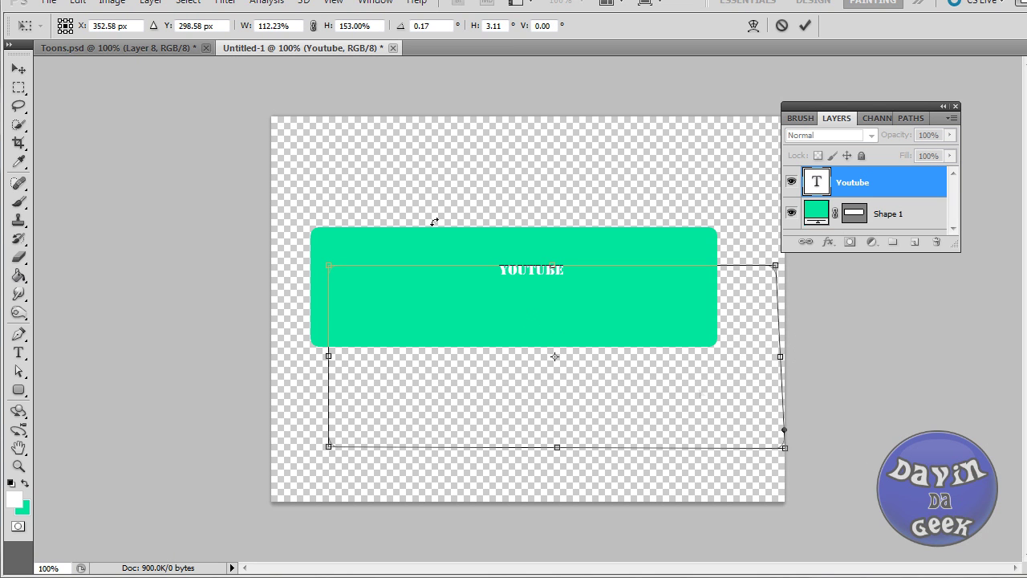
{"action": "left_click_drag", "start_coordinate": [510, 269], "coordinate": [481, 261]}
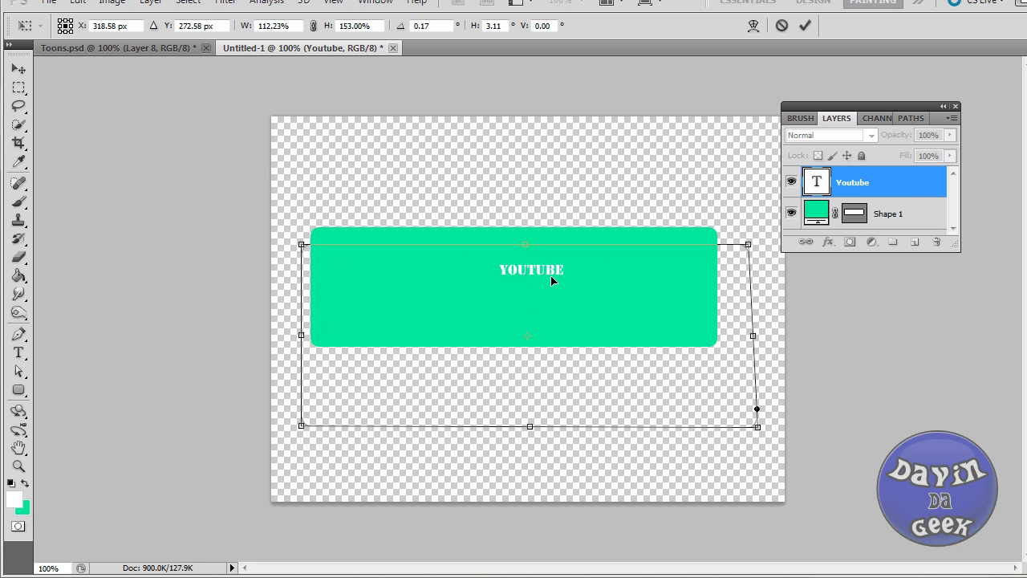
{"action": "left_click_drag", "start_coordinate": [551, 275], "coordinate": [540, 275]}
{"action": "key", "text": "Return"}
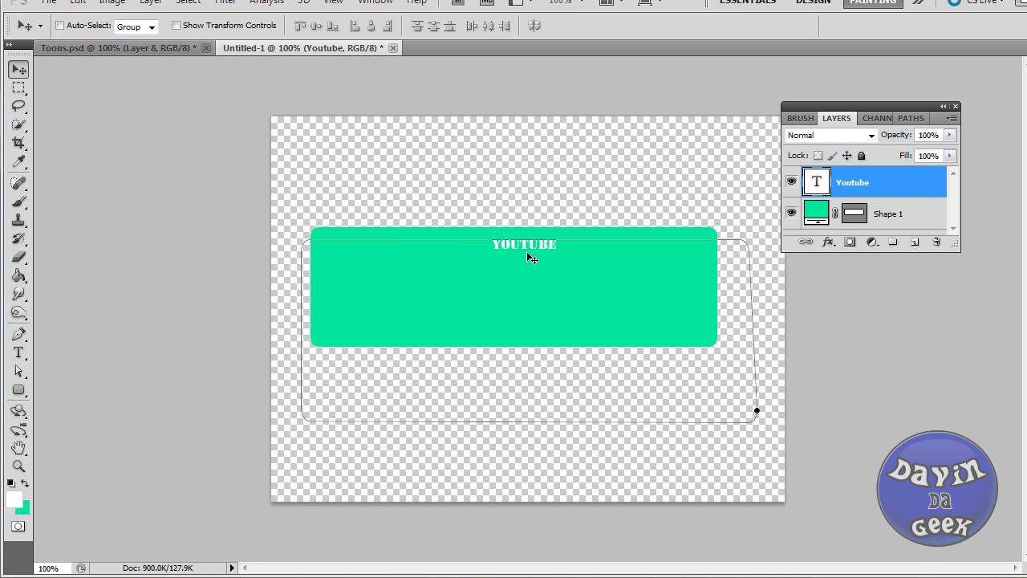
- Try YOUTUBE at 36, 60 and 72 pt, then move it into the button's middle
{"action": "left_click", "coordinate": [19, 352]}
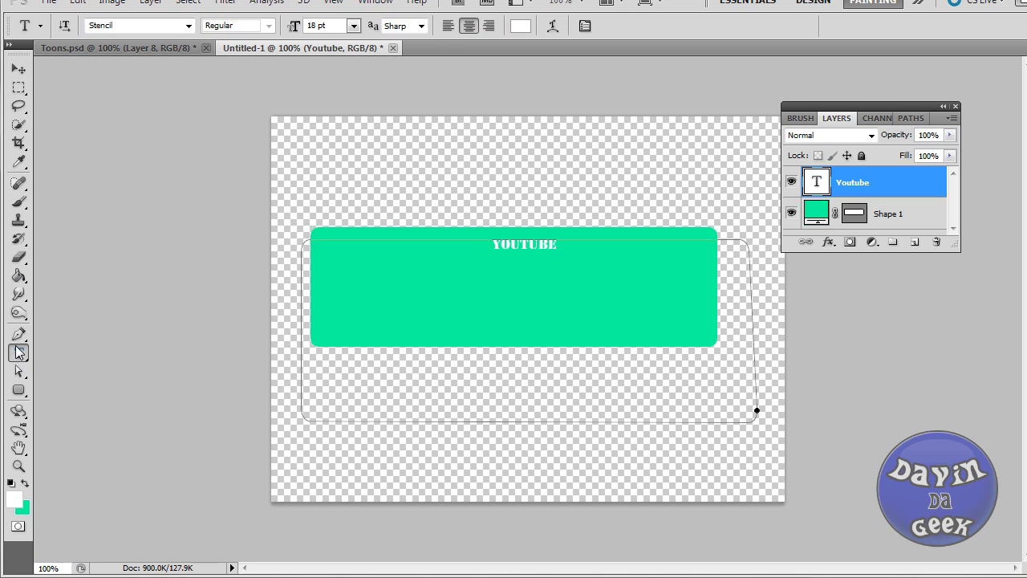
{"action": "double_click", "coordinate": [528, 248]}
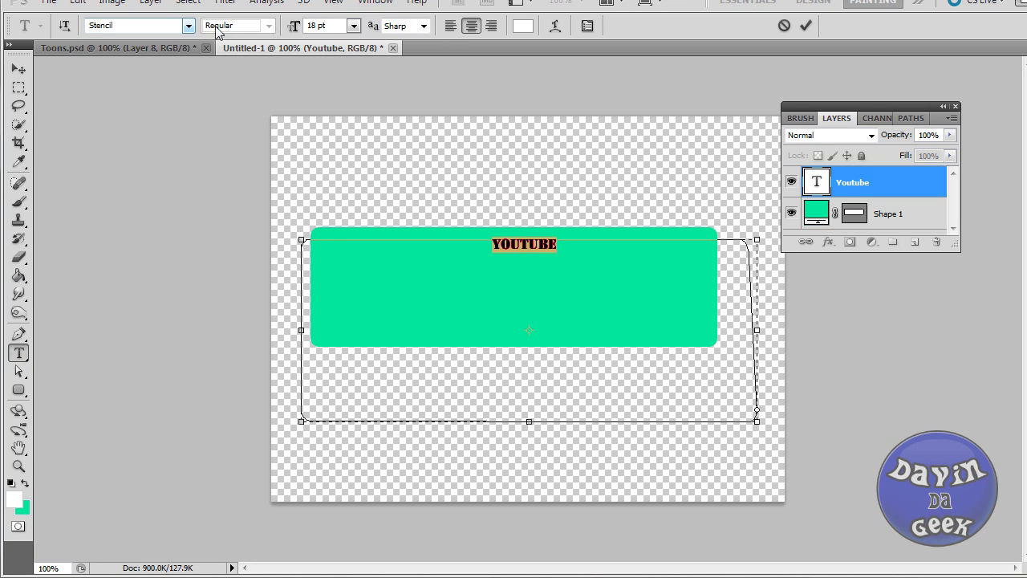
{"action": "left_click", "coordinate": [354, 26]}
{"action": "left_click", "coordinate": [349, 245]}
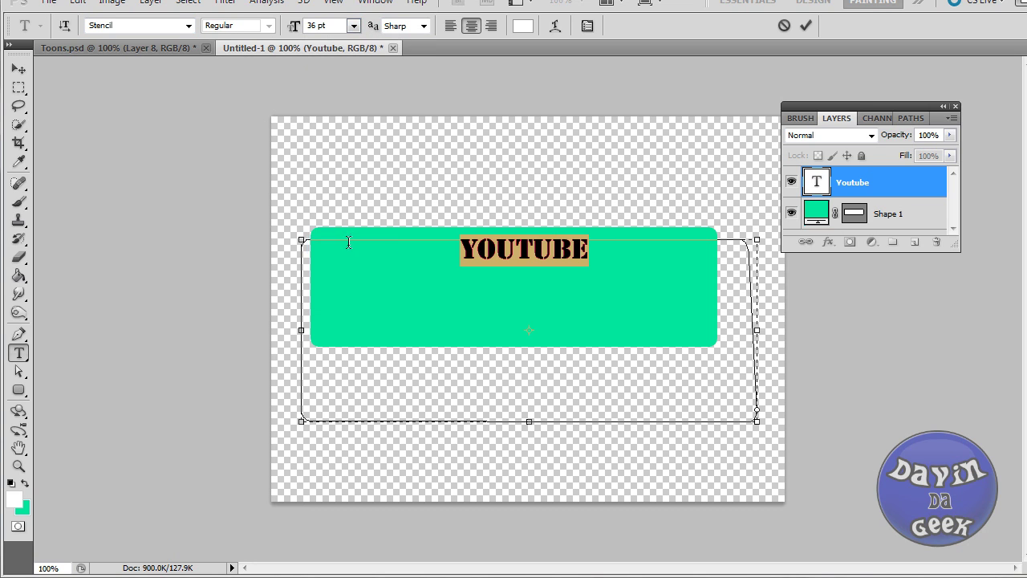
{"action": "left_click", "coordinate": [353, 27]}
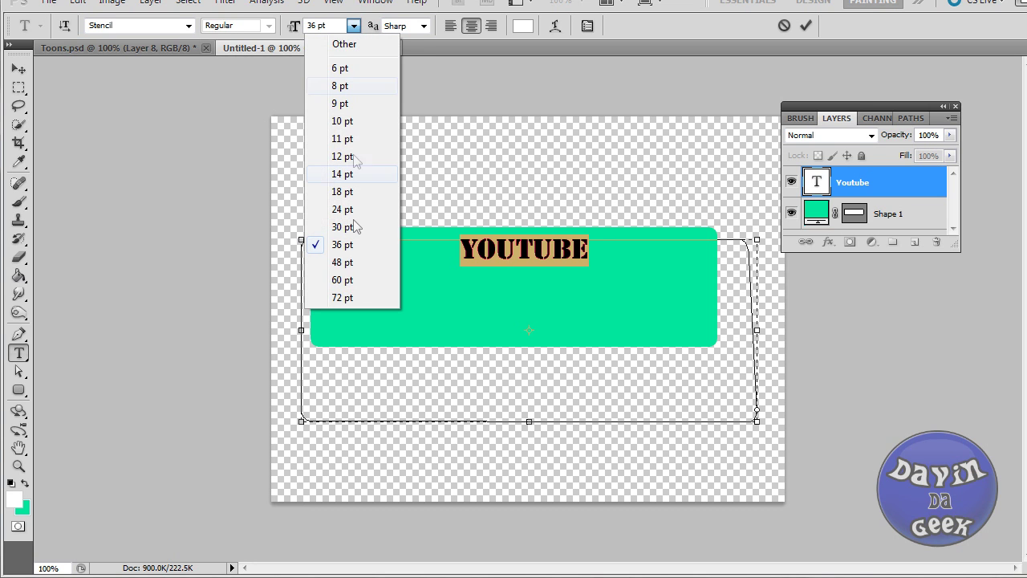
{"action": "left_click", "coordinate": [357, 285]}
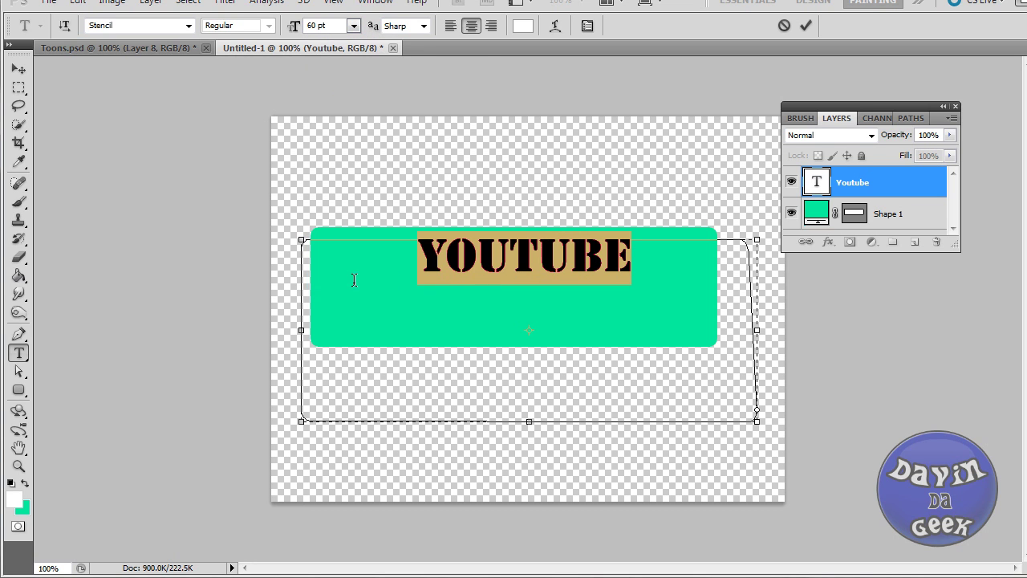
{"action": "left_click", "coordinate": [354, 26]}
{"action": "left_click", "coordinate": [340, 298]}
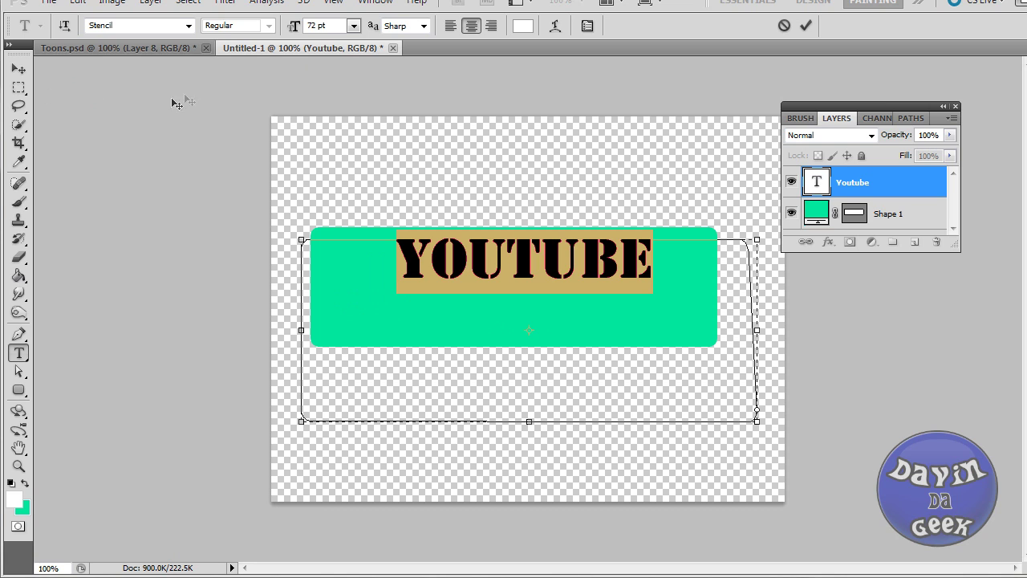
{"action": "left_click", "coordinate": [25, 70]}
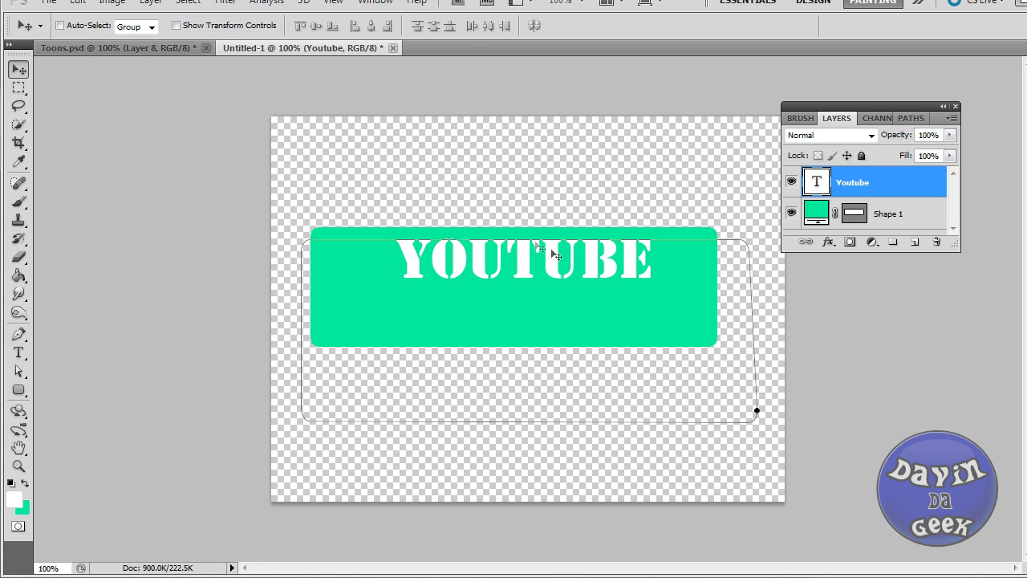
{"action": "left_click_drag", "start_coordinate": [516, 304], "coordinate": [509, 333]}
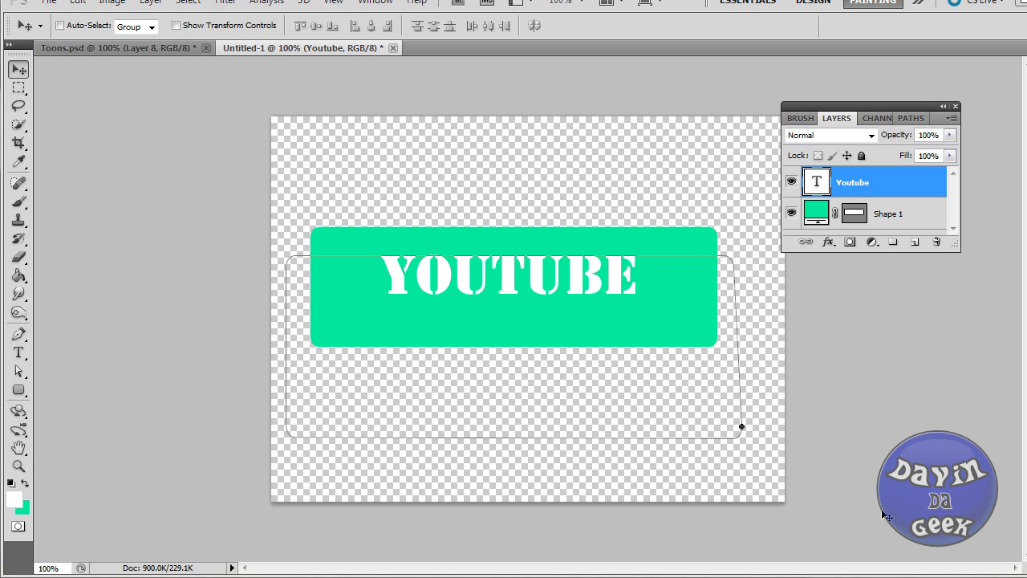
- Set all the YOUTUBE text to 100 pt and commit the edit
{"action": "left_click", "coordinate": [18, 353]}
{"action": "left_click", "coordinate": [495, 281]}
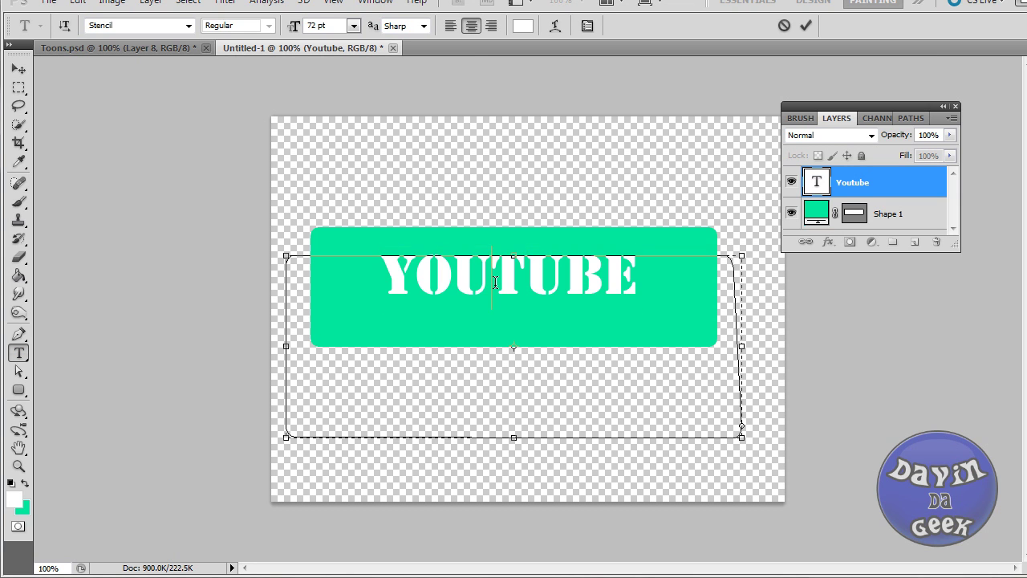
{"action": "key", "text": "ctrl+a"}
{"action": "left_click", "coordinate": [353, 26]}
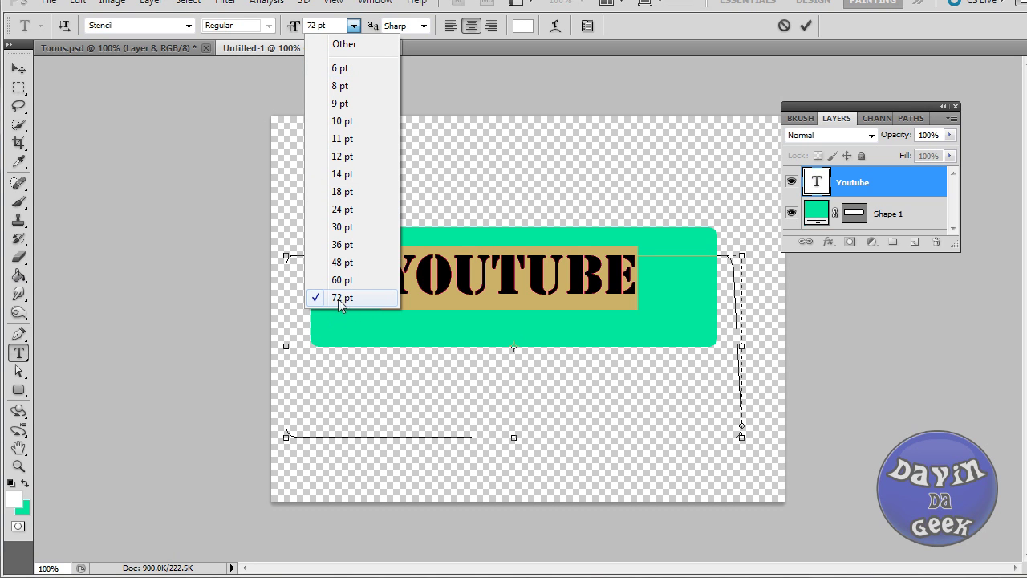
{"action": "left_click", "coordinate": [316, 22]}
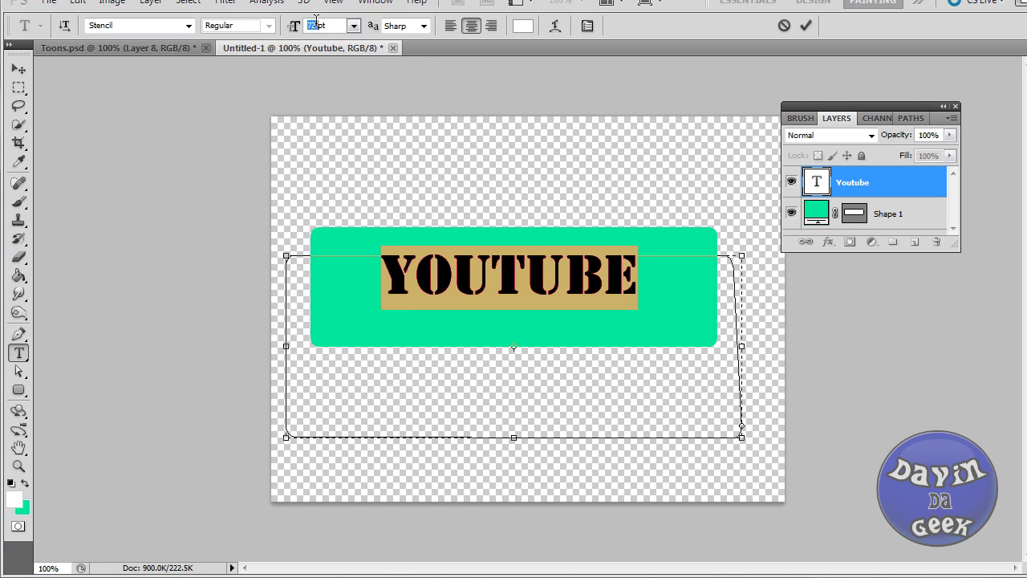
{"action": "type", "text": "10"}
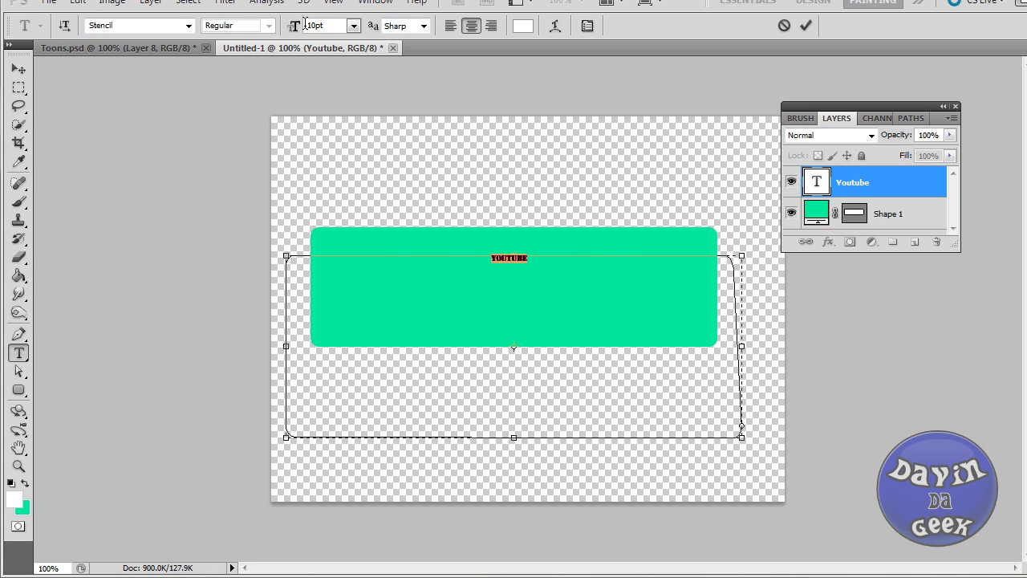
{"action": "type", "text": "0"}
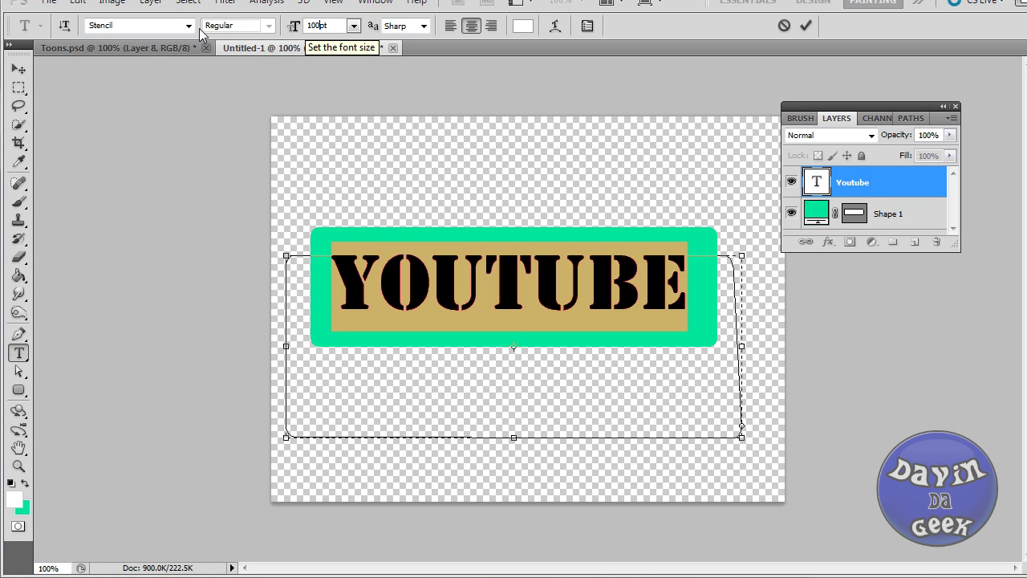
{"action": "key", "text": "Return"}
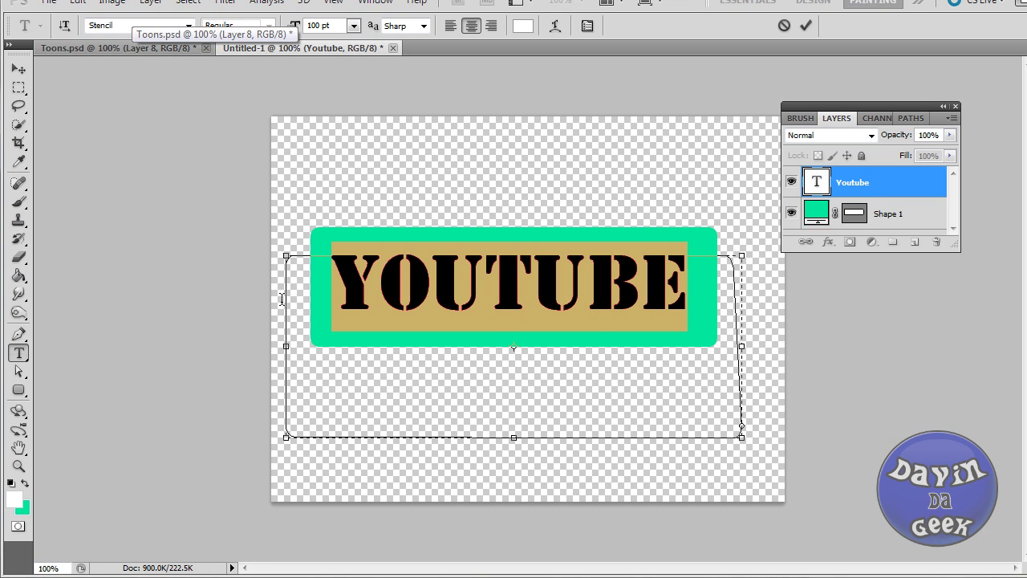
{"action": "left_click", "coordinate": [18, 69]}
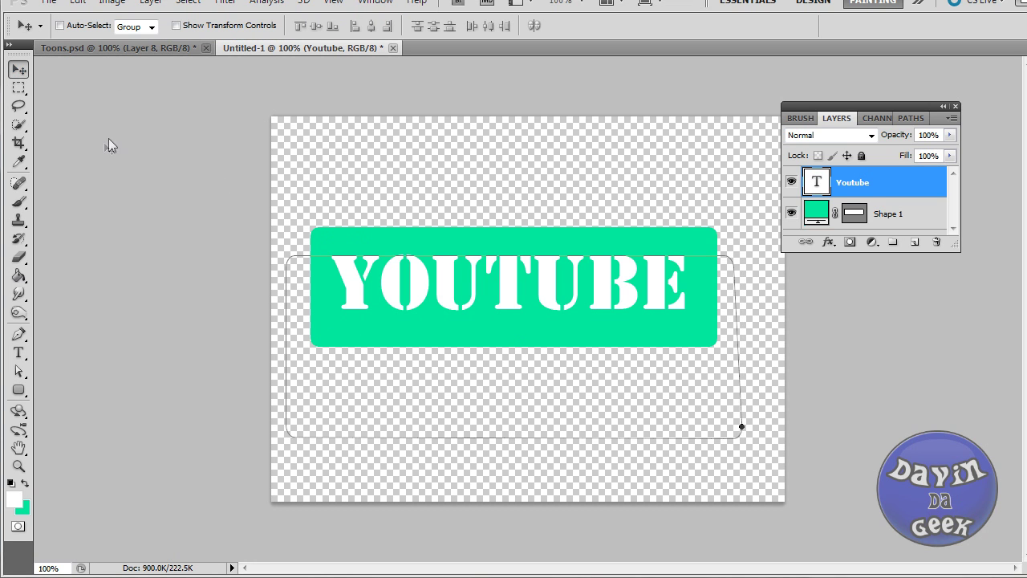
- Lock the Youtube text layer completely
{"action": "right_click", "coordinate": [352, 297]}
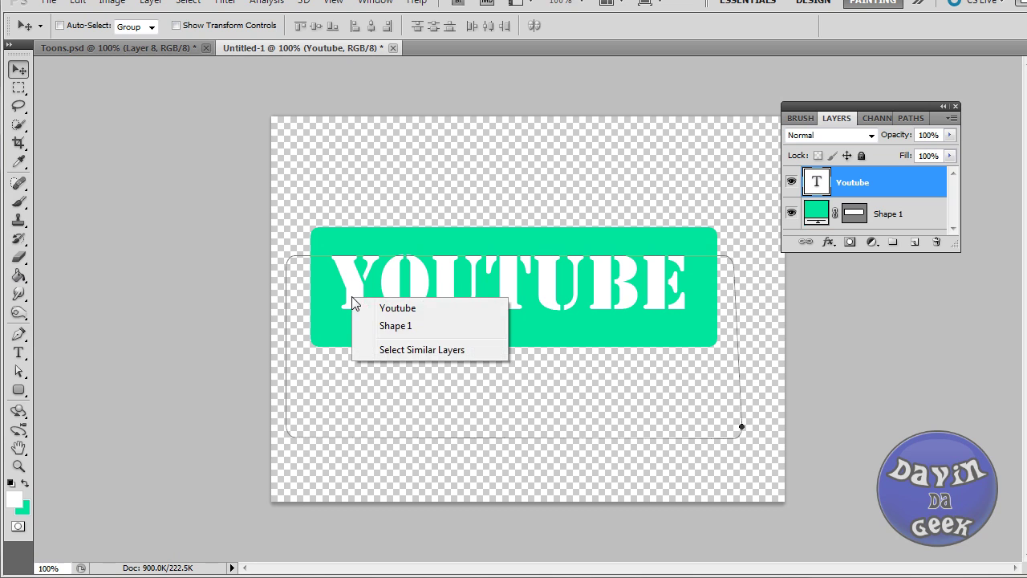
{"action": "left_click", "coordinate": [112, 96]}
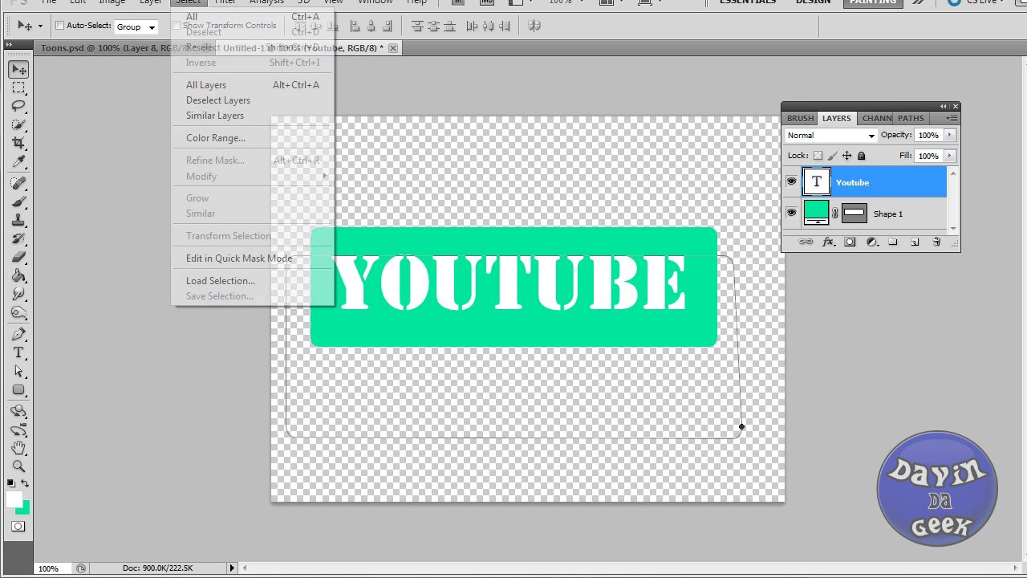
{"action": "left_click", "coordinate": [217, 100]}
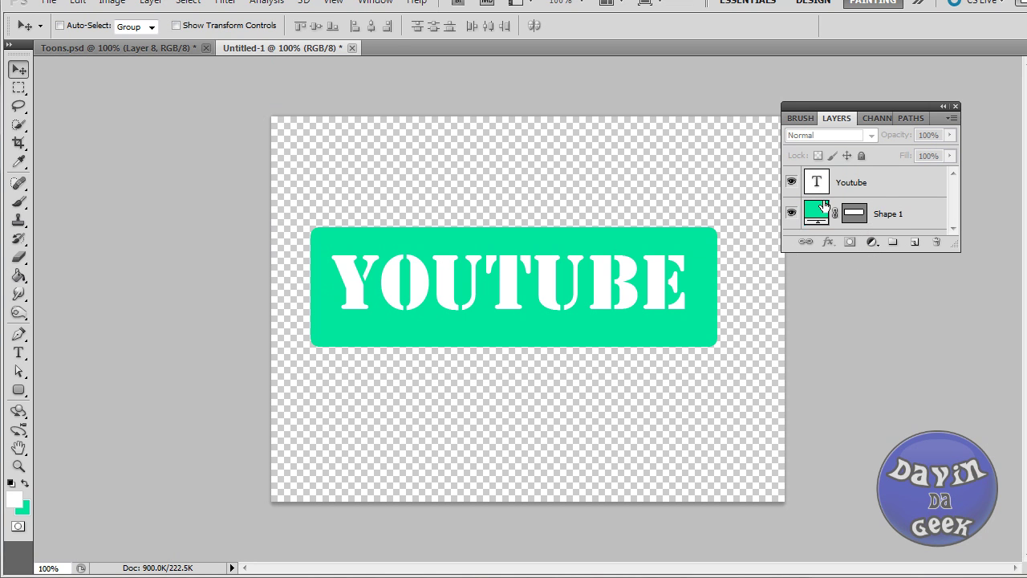
{"action": "left_click", "coordinate": [902, 182]}
{"action": "left_click", "coordinate": [860, 157]}
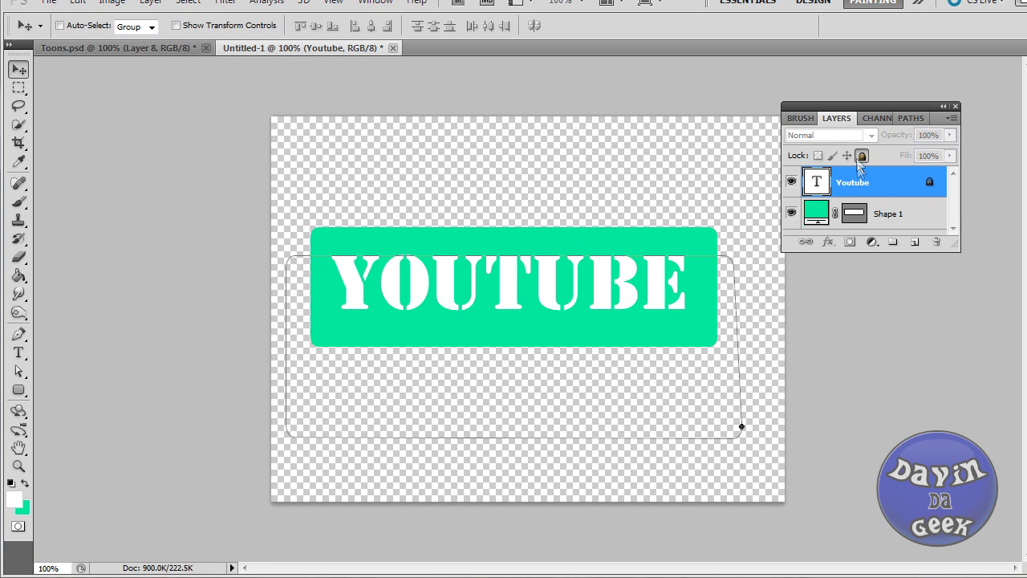
- Rename the Shape 1 layer to 'color'
{"action": "left_click", "coordinate": [203, 5]}
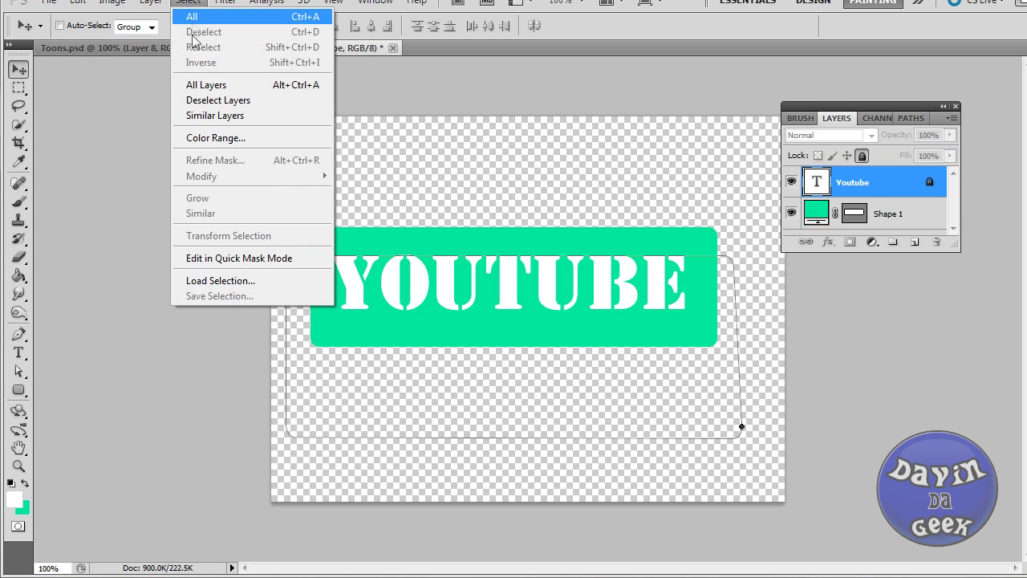
{"action": "left_click", "coordinate": [197, 100]}
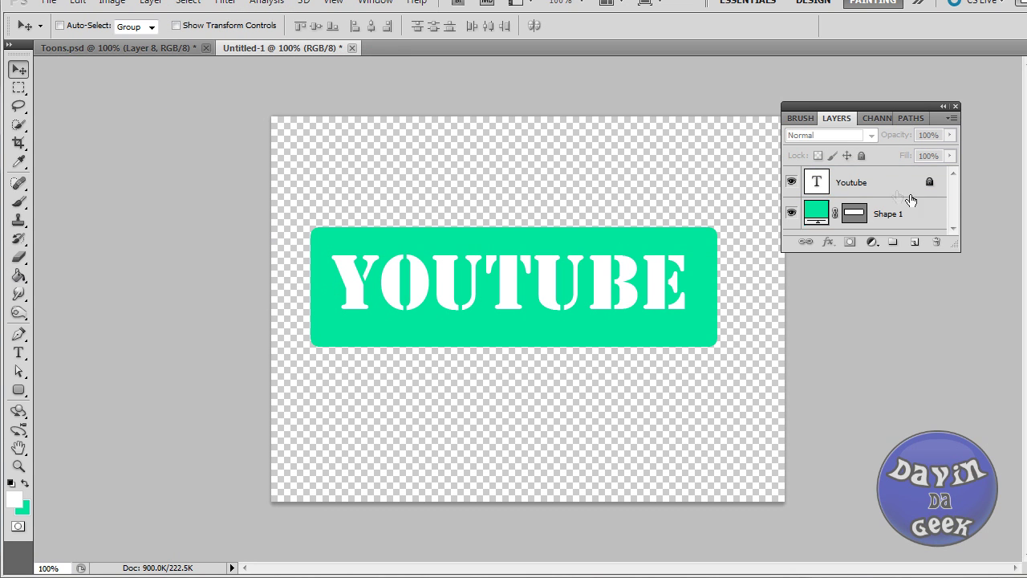
{"action": "left_click", "coordinate": [941, 218]}
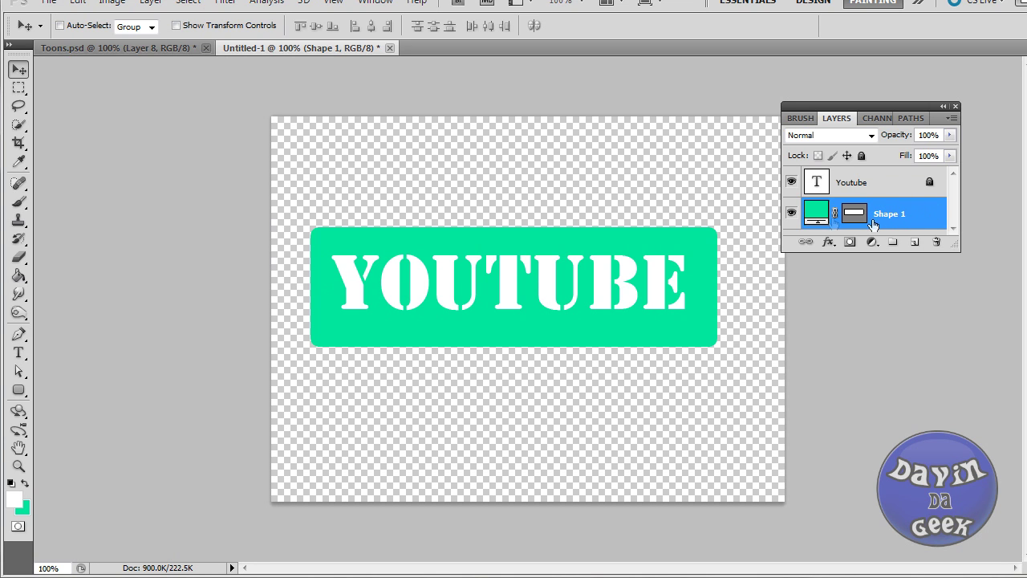
{"action": "double_click", "coordinate": [891, 214]}
{"action": "type", "text": "color"}
{"action": "key", "text": "Return"}
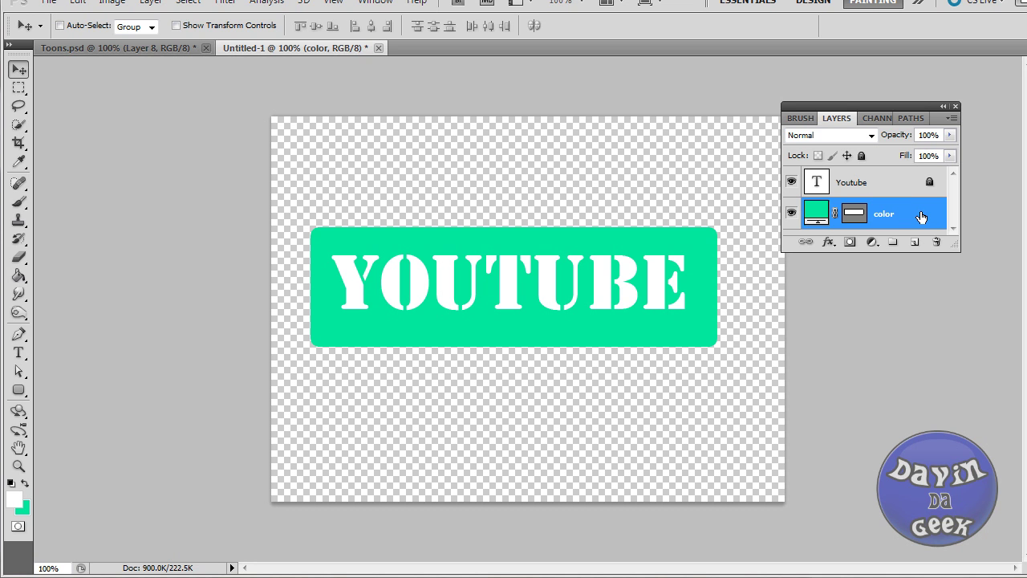
- Enable Inner Shadow in the color layer's style, increasing distance and size
{"action": "double_click", "coordinate": [921, 216]}
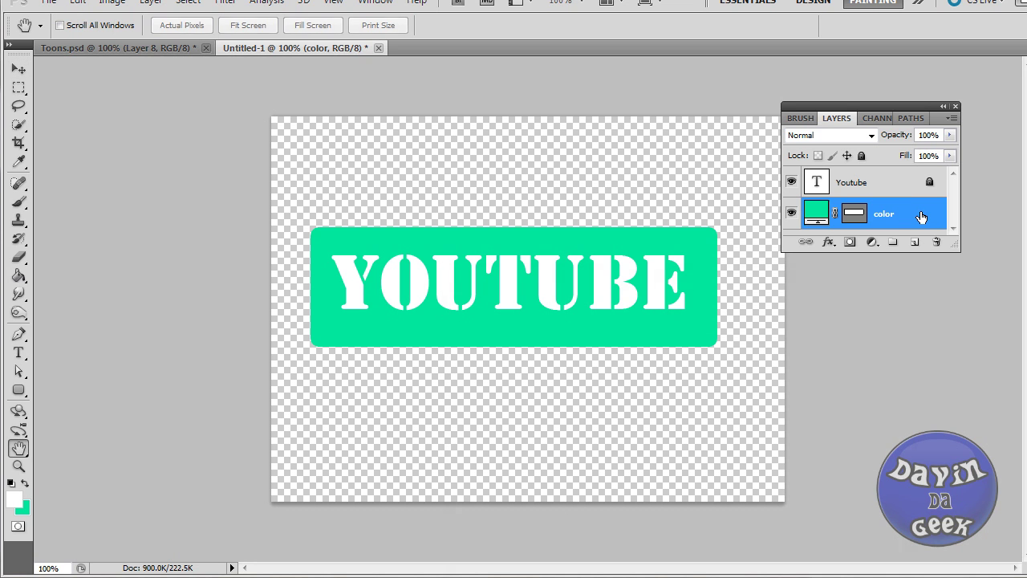
{"action": "left_click_drag", "start_coordinate": [803, 282], "coordinate": [598, 93]}
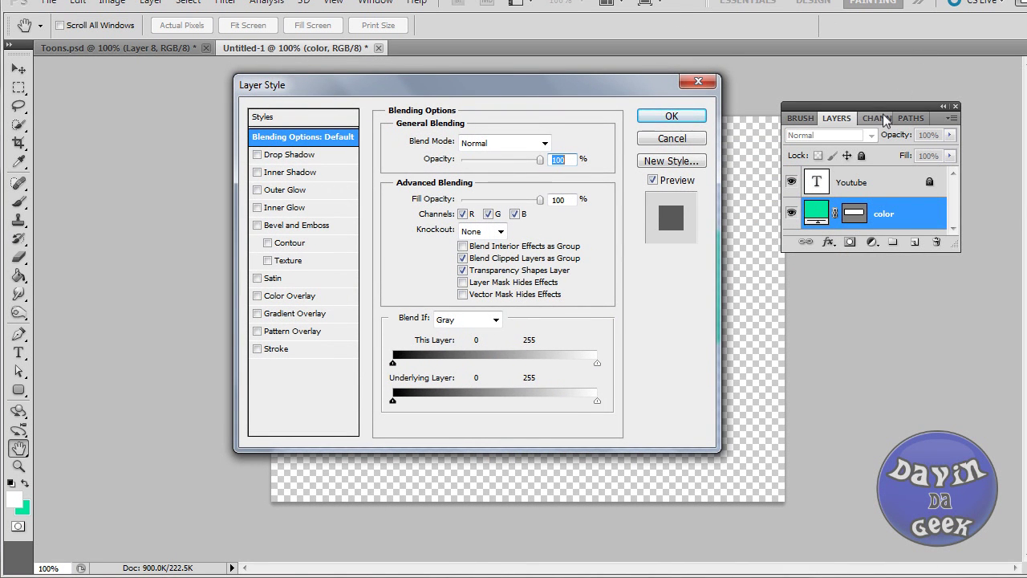
{"action": "left_click_drag", "start_coordinate": [891, 105], "coordinate": [950, 109]}
{"action": "left_click_drag", "start_coordinate": [604, 82], "coordinate": [886, 100]}
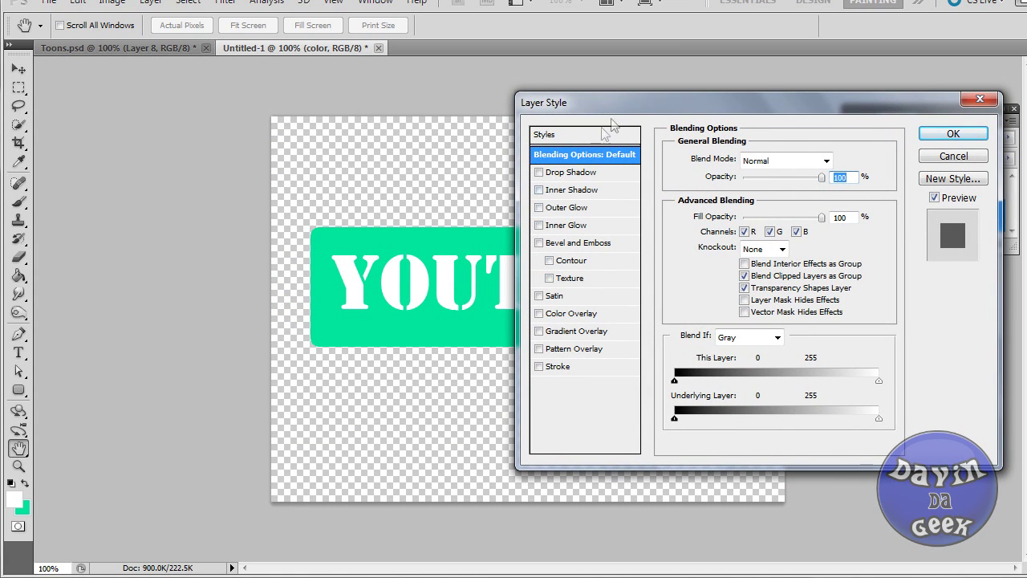
{"action": "left_click_drag", "start_coordinate": [623, 109], "coordinate": [880, 106]}
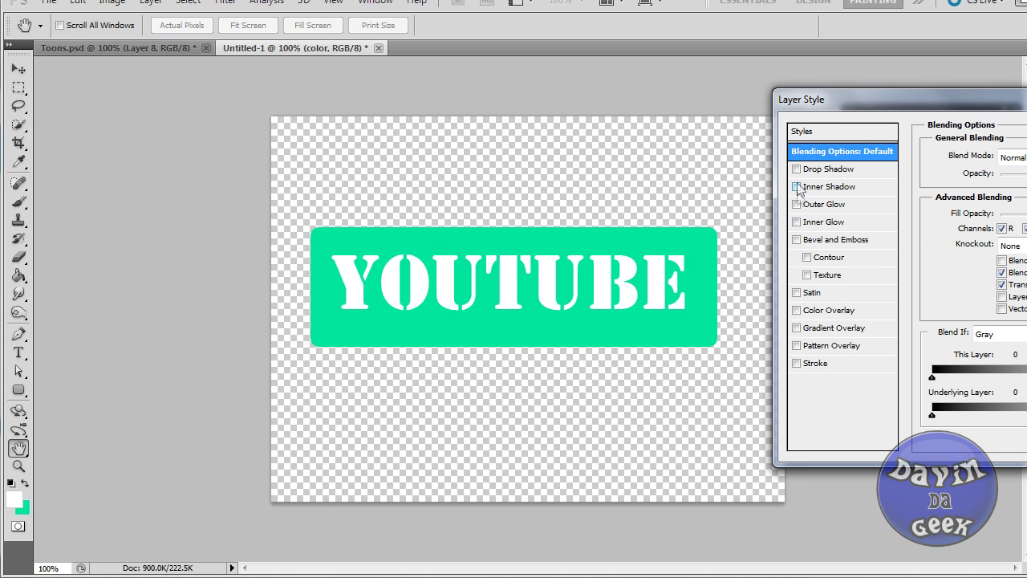
{"action": "left_click", "coordinate": [857, 185]}
{"action": "left_click_drag", "start_coordinate": [980, 100], "coordinate": [851, 86]}
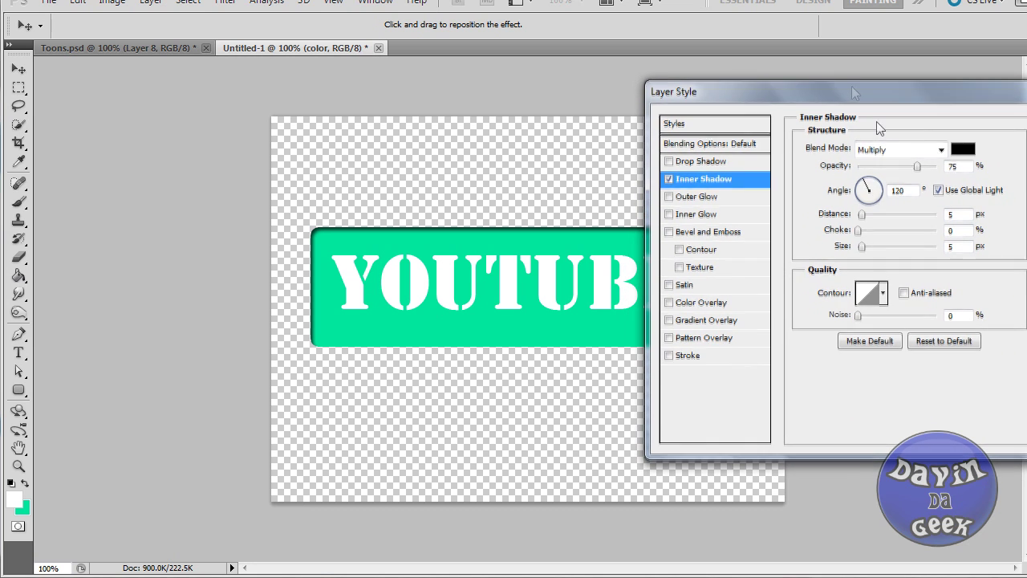
{"action": "left_click_drag", "start_coordinate": [862, 215], "coordinate": [881, 215]}
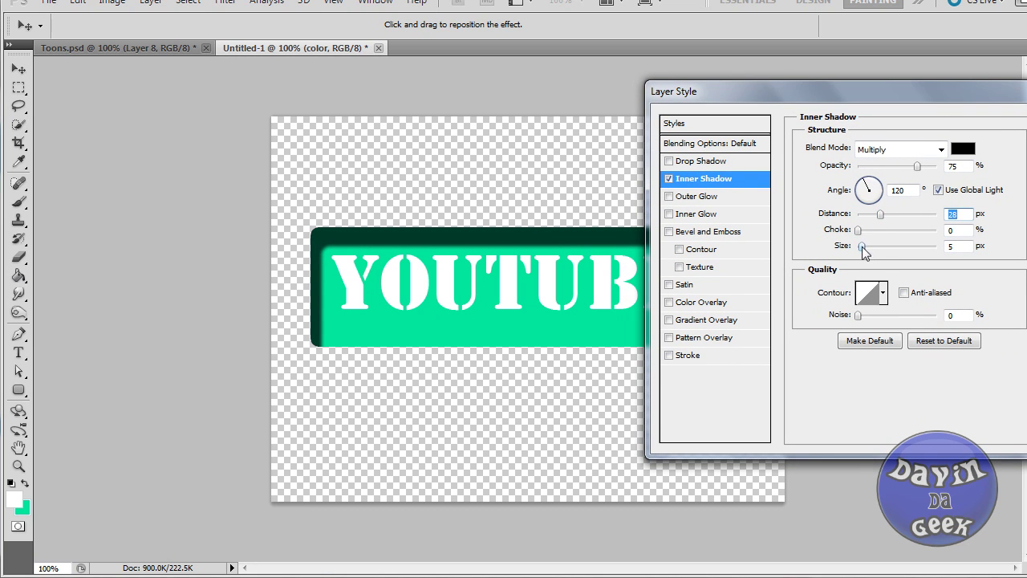
{"action": "left_click_drag", "start_coordinate": [862, 250], "coordinate": [882, 252]}
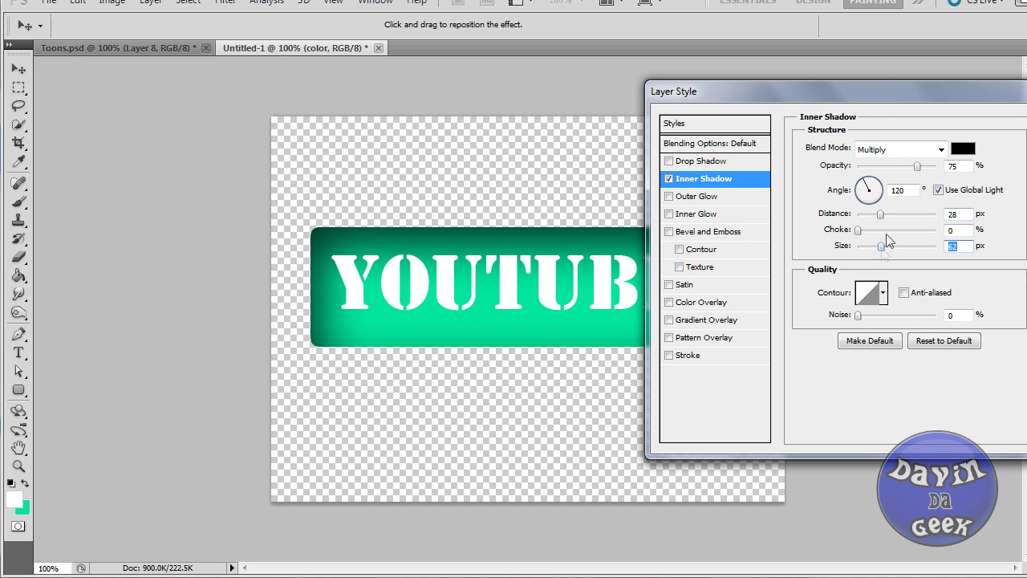
- Set the inner shadow to angle 92°, size 81 px and distance 41 px
{"action": "left_click_drag", "start_coordinate": [876, 95], "coordinate": [782, 93]}
{"action": "left_click", "coordinate": [952, 187]}
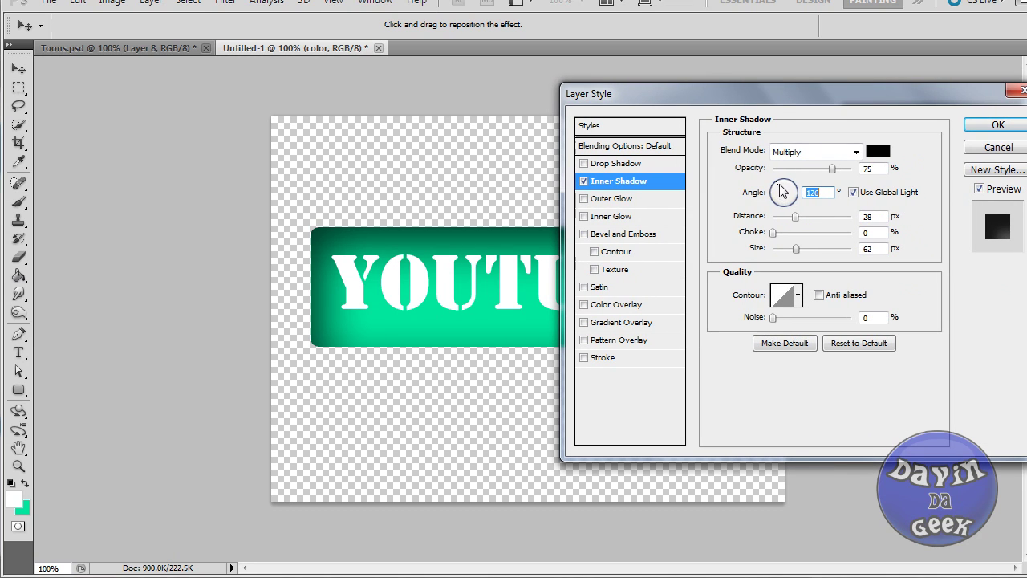
{"action": "left_click_drag", "start_coordinate": [784, 190], "coordinate": [785, 175]}
{"action": "left_click_drag", "start_coordinate": [785, 176], "coordinate": [787, 178]}
{"action": "left_click_drag", "start_coordinate": [775, 94], "coordinate": [892, 98]}
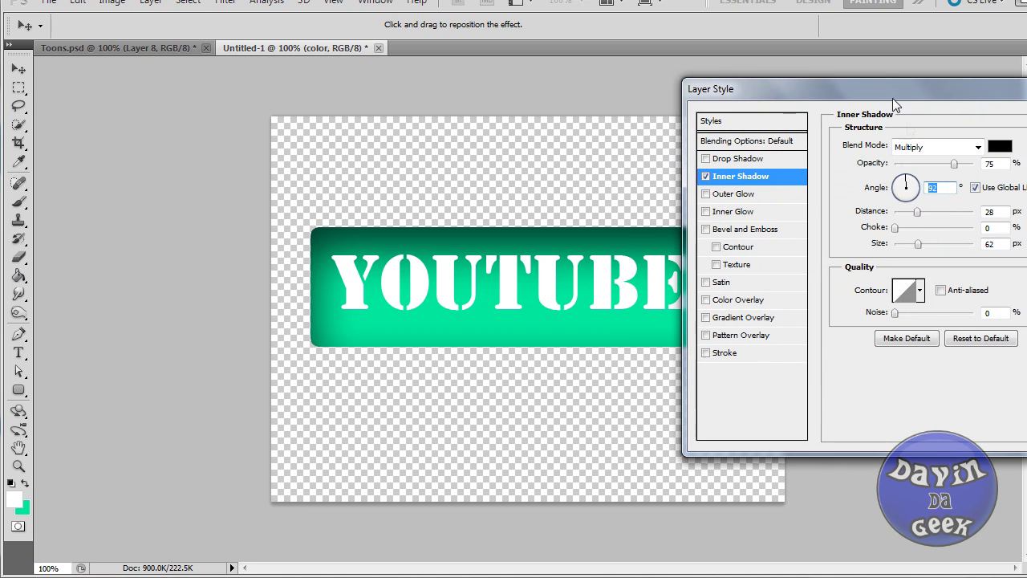
{"action": "left_click_drag", "start_coordinate": [929, 247], "coordinate": [929, 214]}
{"action": "left_click", "coordinate": [923, 213]}
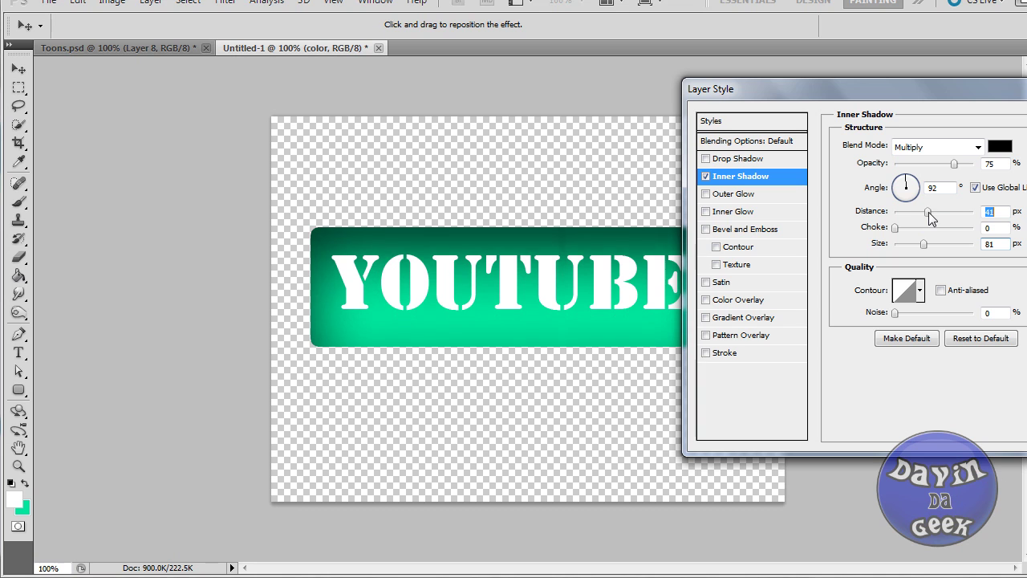
{"action": "left_click_drag", "start_coordinate": [907, 91], "coordinate": [794, 100]}
- Add a slightly thicker white Stroke to the button and apply the layer styles
{"action": "left_click", "coordinate": [595, 366]}
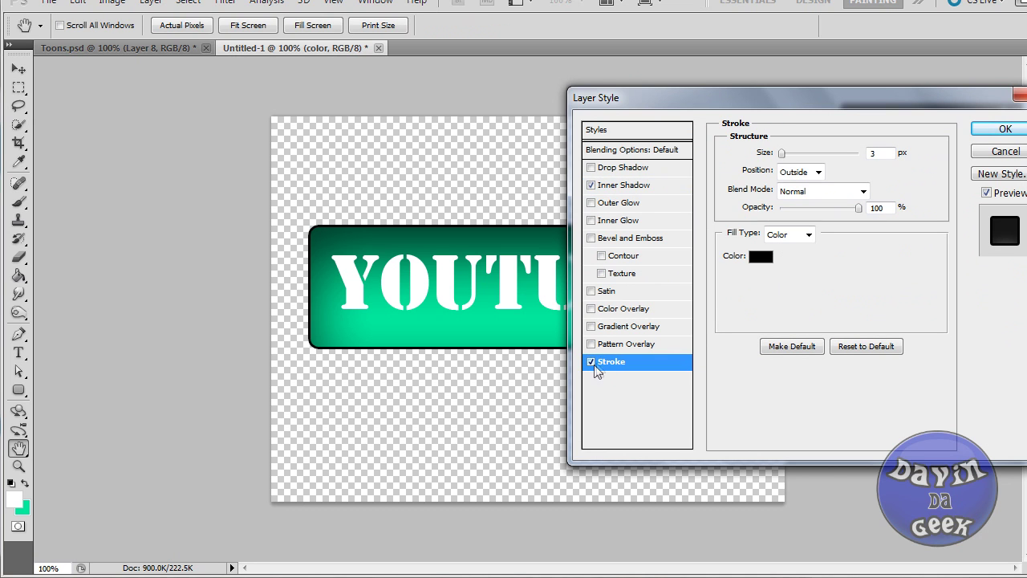
{"action": "left_click_drag", "start_coordinate": [875, 95], "coordinate": [992, 86]}
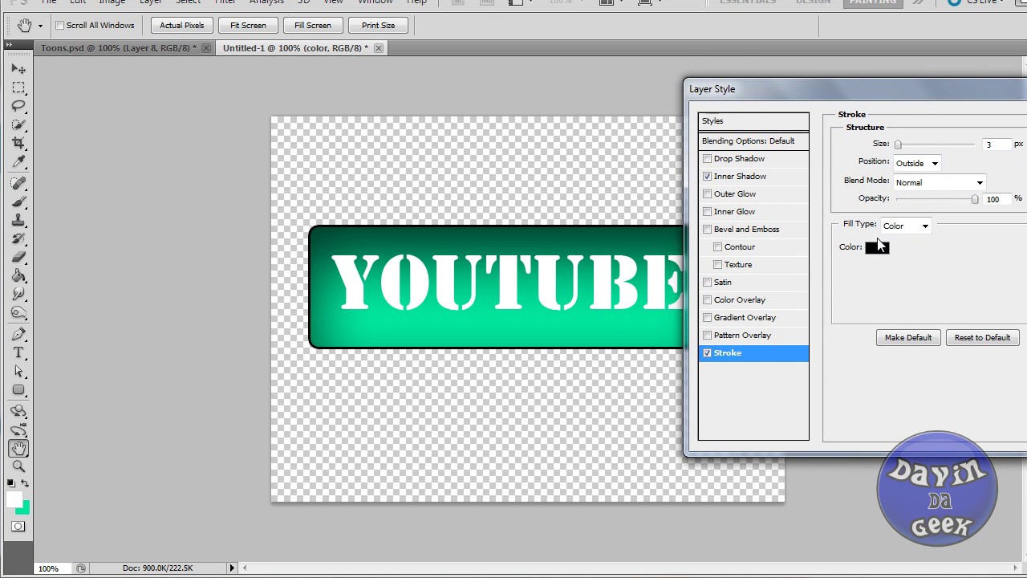
{"action": "left_click", "coordinate": [876, 247]}
{"action": "left_click", "coordinate": [307, 123]}
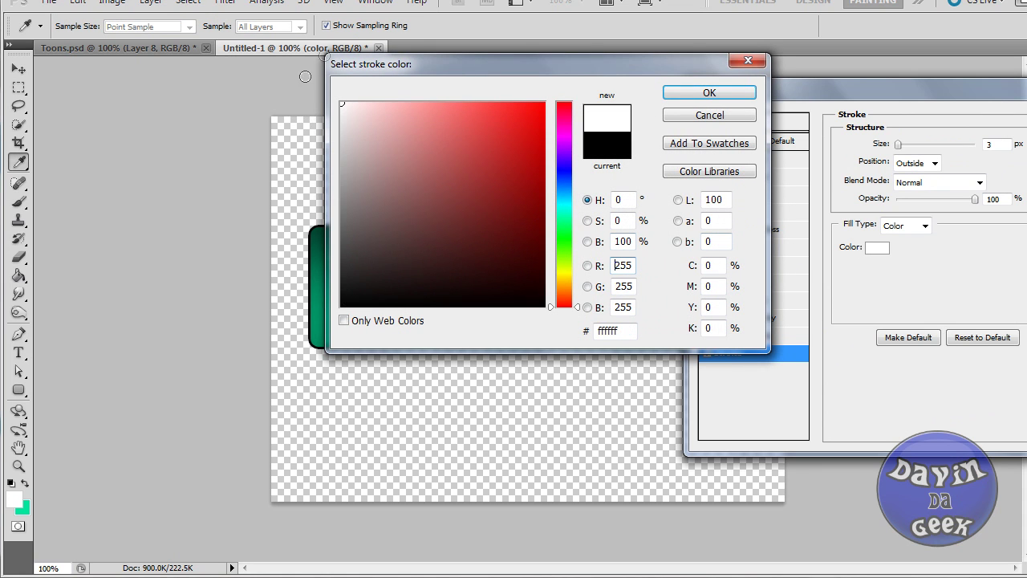
{"action": "left_click", "coordinate": [688, 93]}
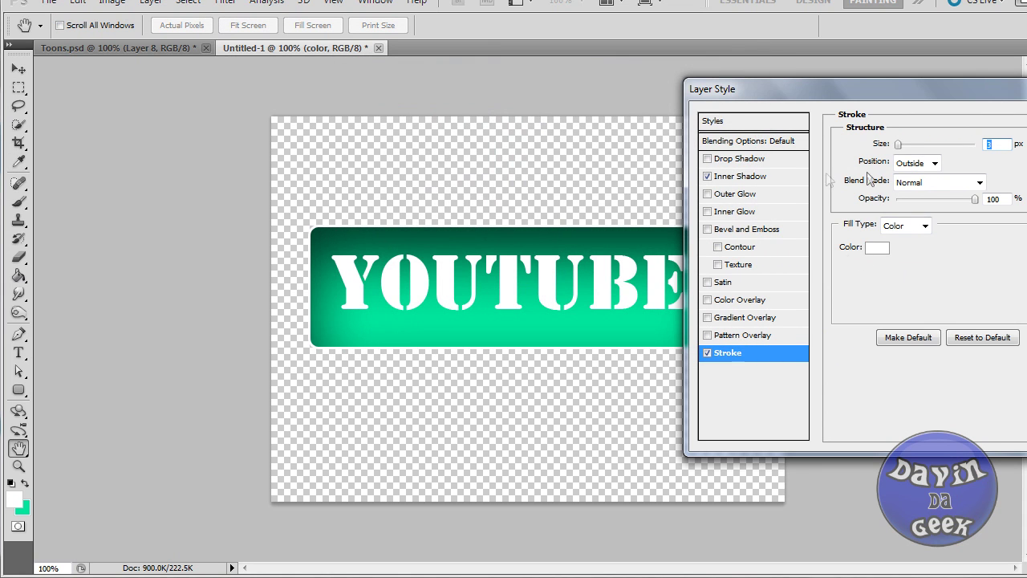
{"action": "left_click_drag", "start_coordinate": [900, 150], "coordinate": [902, 151]}
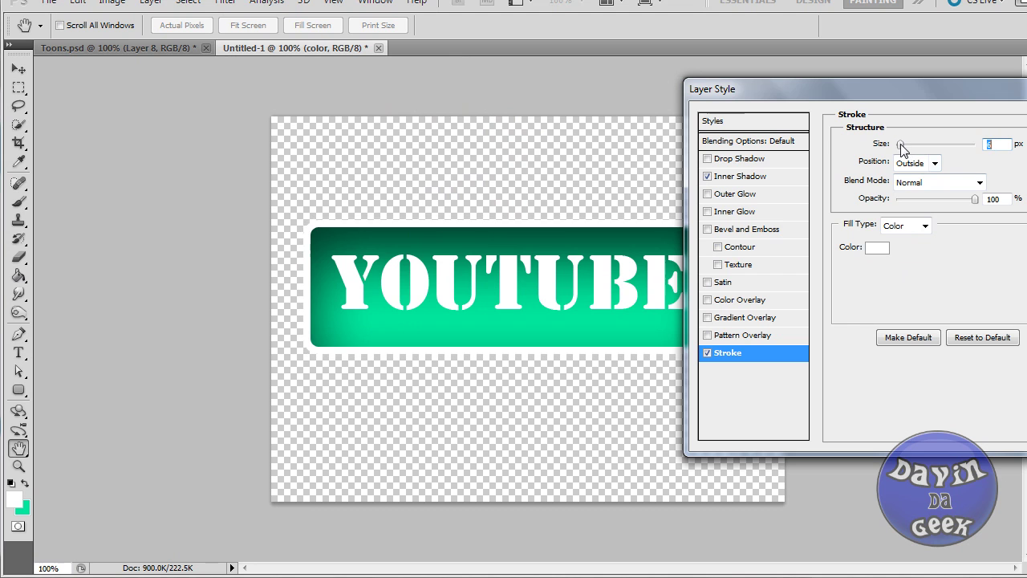
{"action": "left_click_drag", "start_coordinate": [946, 98], "coordinate": [860, 93]}
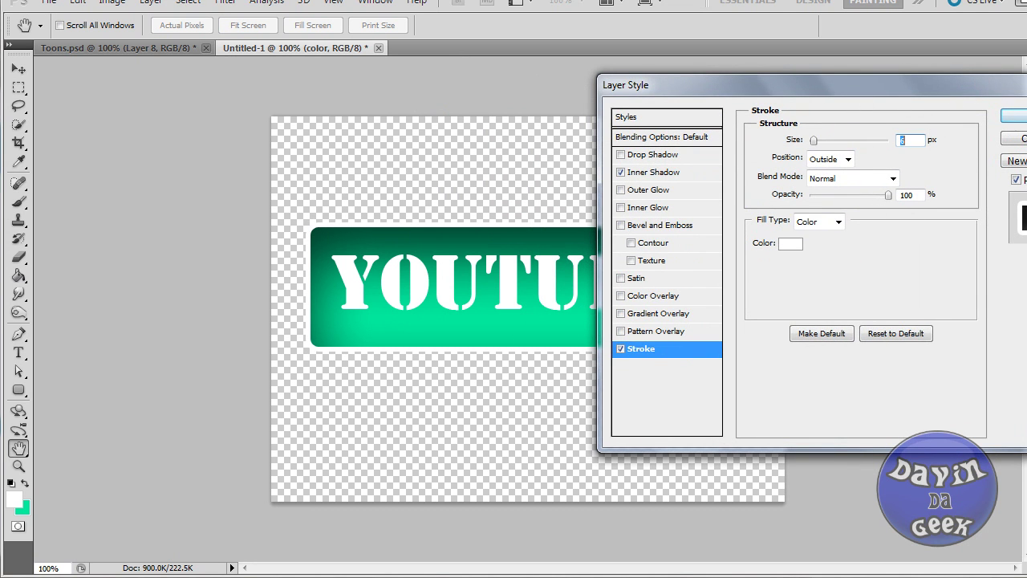
{"action": "key", "text": "Return"}
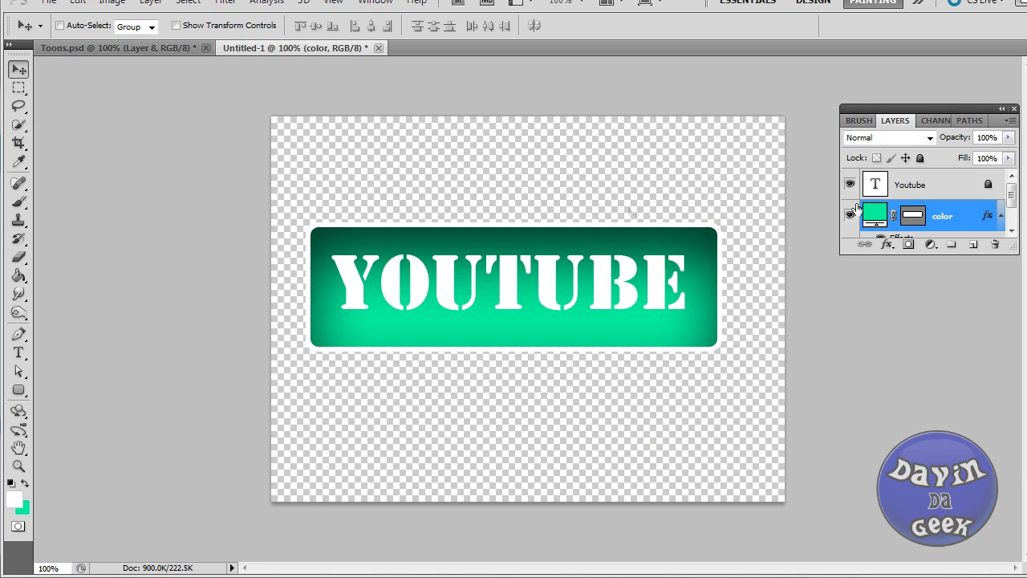
- Create Layer 1 and drag it above the Youtube text layer
{"action": "scroll", "coordinate": [993, 192], "scroll_direction": "down", "scroll_amount": 2}
{"action": "scroll", "coordinate": [974, 192], "scroll_direction": "up", "scroll_amount": 2}
{"action": "left_click", "coordinate": [974, 244]}
{"action": "left_click_drag", "start_coordinate": [975, 217], "coordinate": [968, 175]}
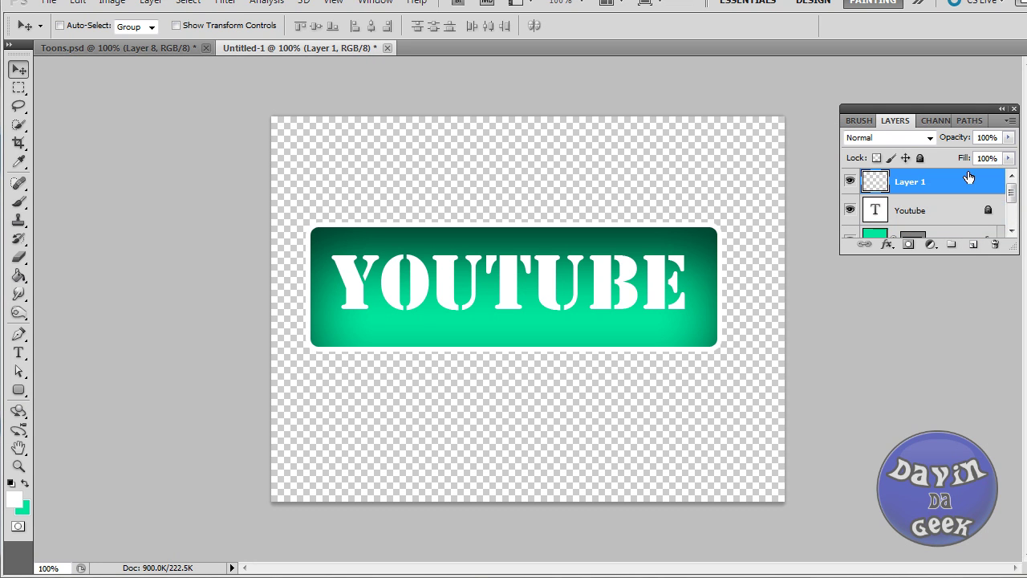
- Pick the Pen tool, zoom the button to 200% and tuck the collapsed panels aside
{"action": "left_click", "coordinate": [19, 334]}
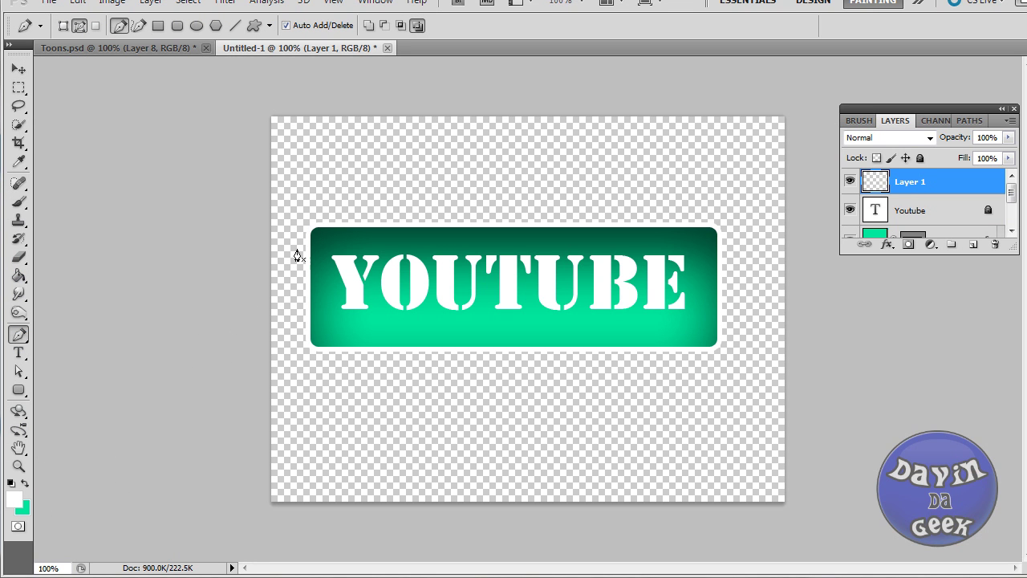
{"action": "key", "text": "ctrl+plus"}
{"action": "key", "text": "ctrl+plus"}
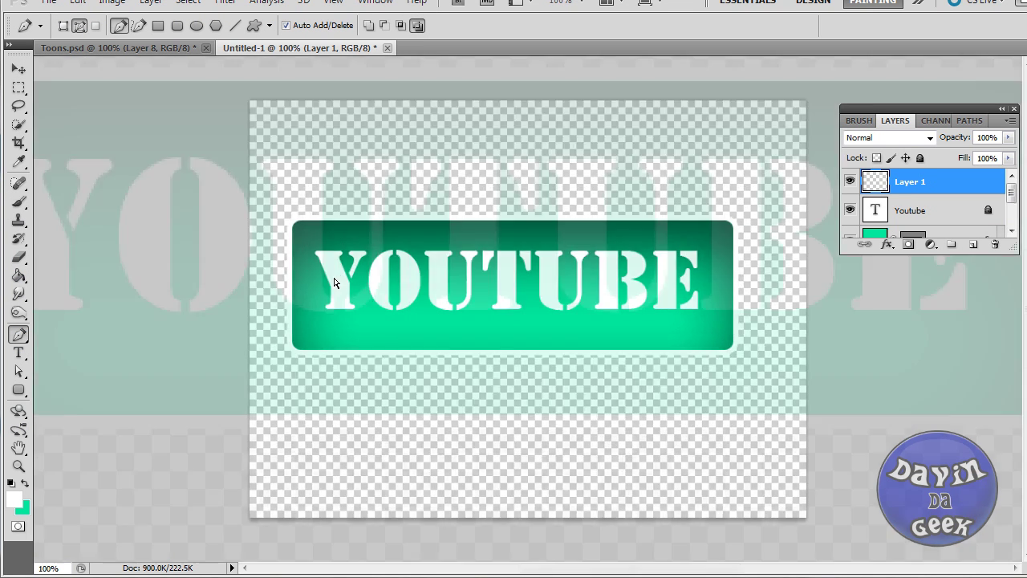
{"action": "key", "text": "ctrl+minus"}
{"action": "key", "text": "ctrl+minus"}
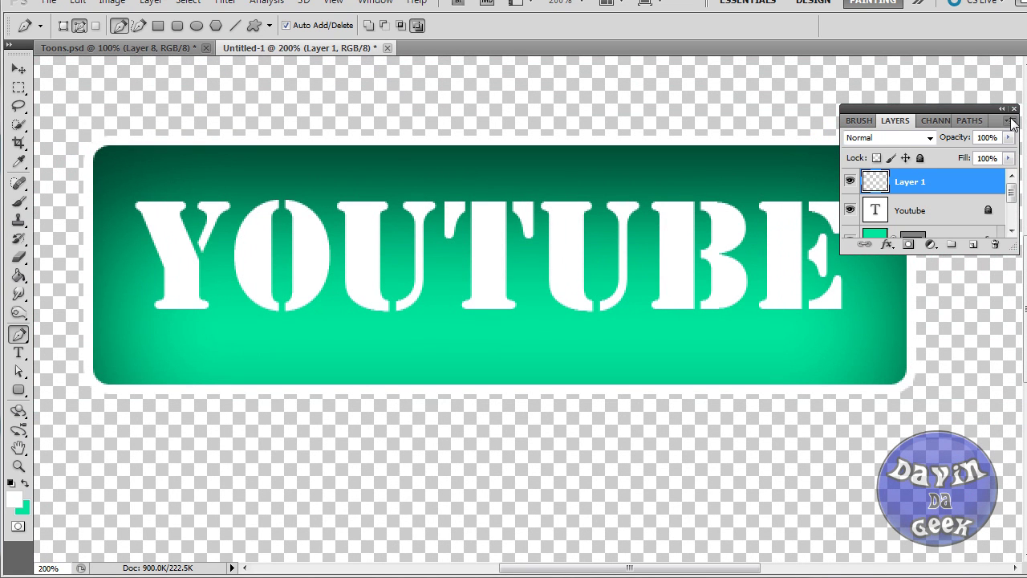
{"action": "left_click", "coordinate": [1002, 108]}
{"action": "left_click_drag", "start_coordinate": [851, 121], "coordinate": [1012, 117]}
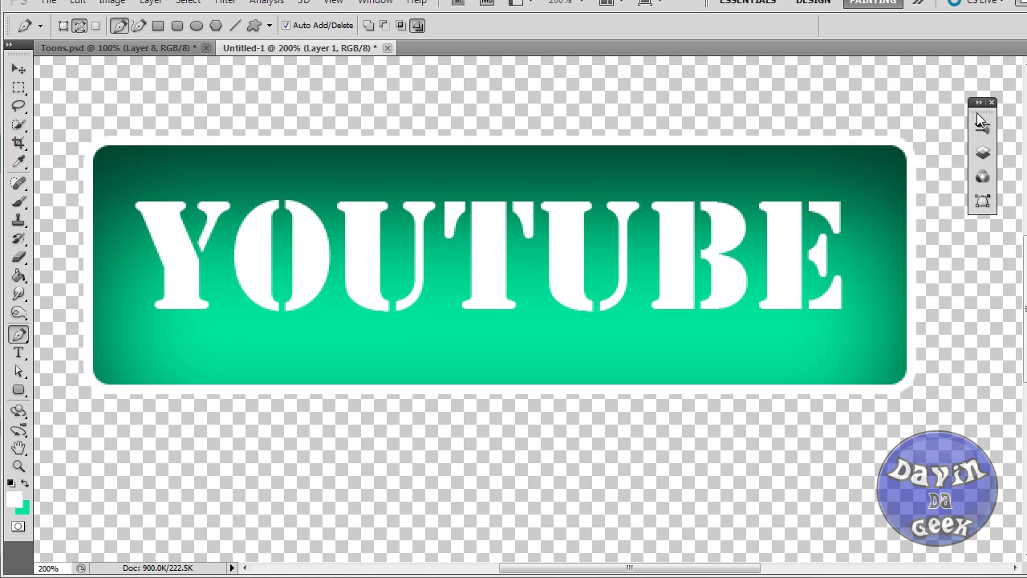
- Draw a curved path from the button's left edge to its right edge, then view at 100%
{"action": "left_click", "coordinate": [94, 183]}
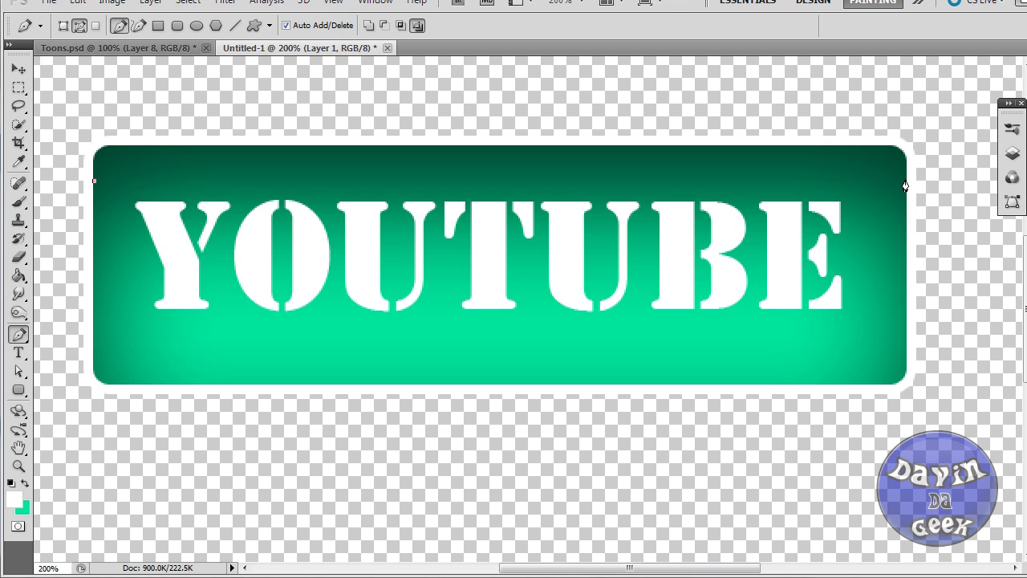
{"action": "left_click_drag", "start_coordinate": [905, 186], "coordinate": [819, 203]}
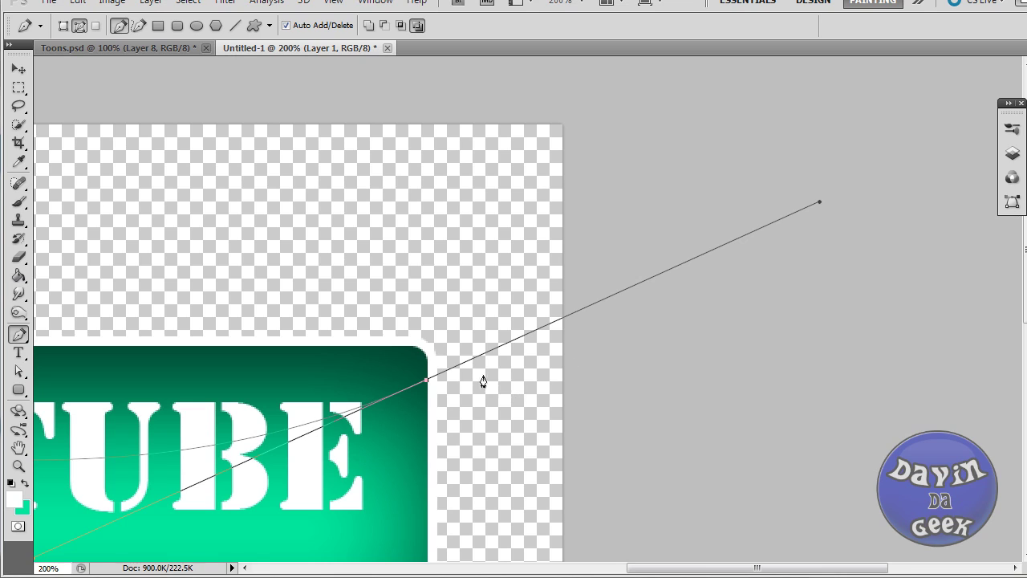
{"action": "left_click_drag", "start_coordinate": [470, 363], "coordinate": [950, 168]}
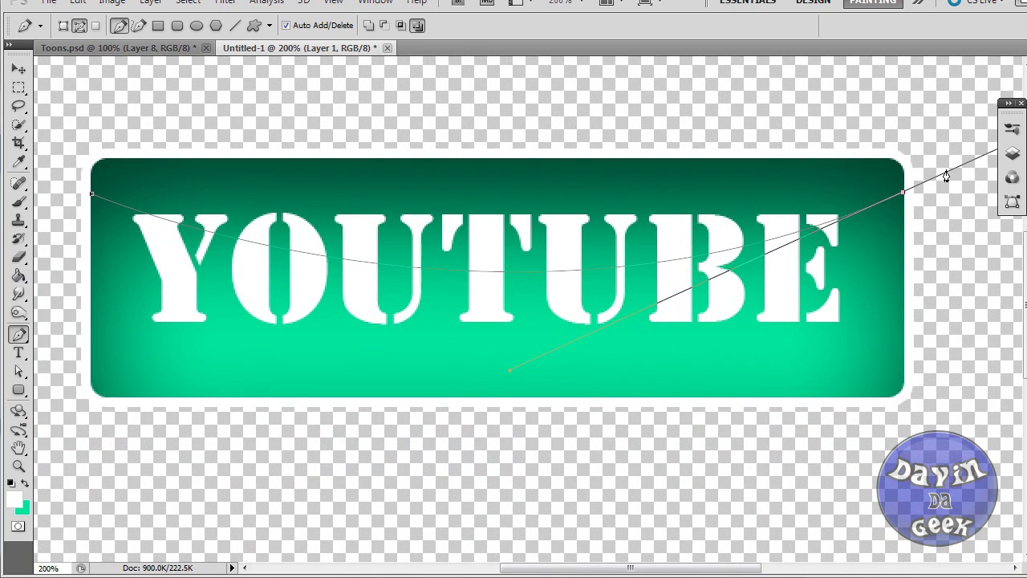
{"action": "key", "text": "ctrl+minus"}
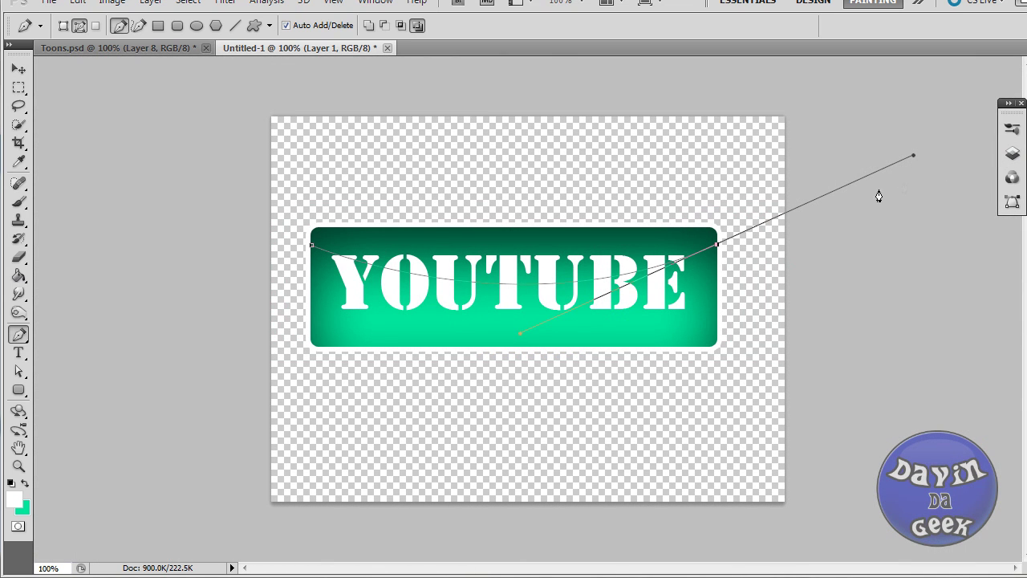
- Strip the curve handles from the top-right anchor and run the path along the top edge to its start
{"action": "left_click", "coordinate": [718, 245], "text": "alt"}
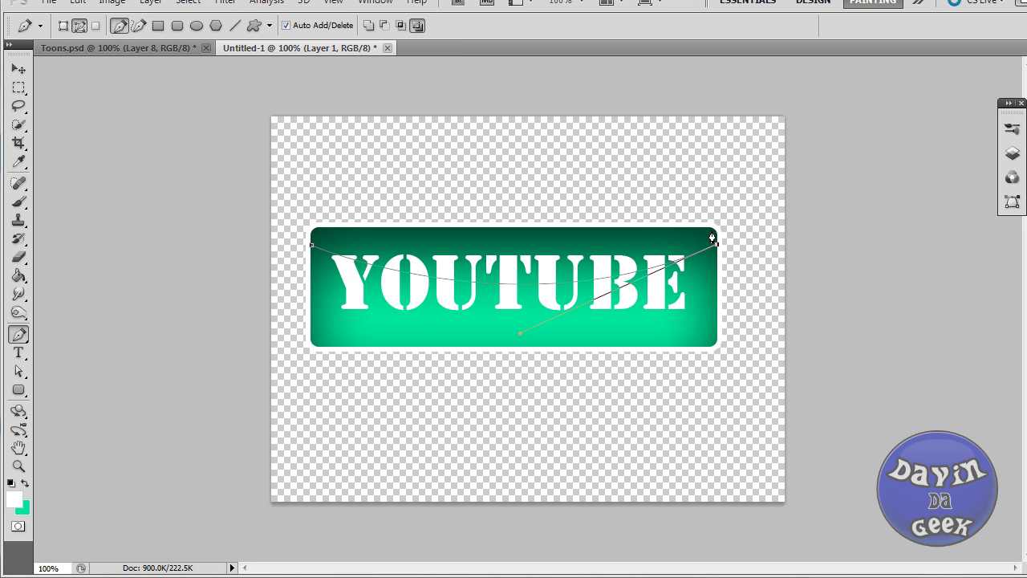
{"action": "left_click", "coordinate": [711, 234], "text": "alt"}
{"action": "left_click", "coordinate": [314, 236]}
{"action": "left_click", "coordinate": [316, 234]}
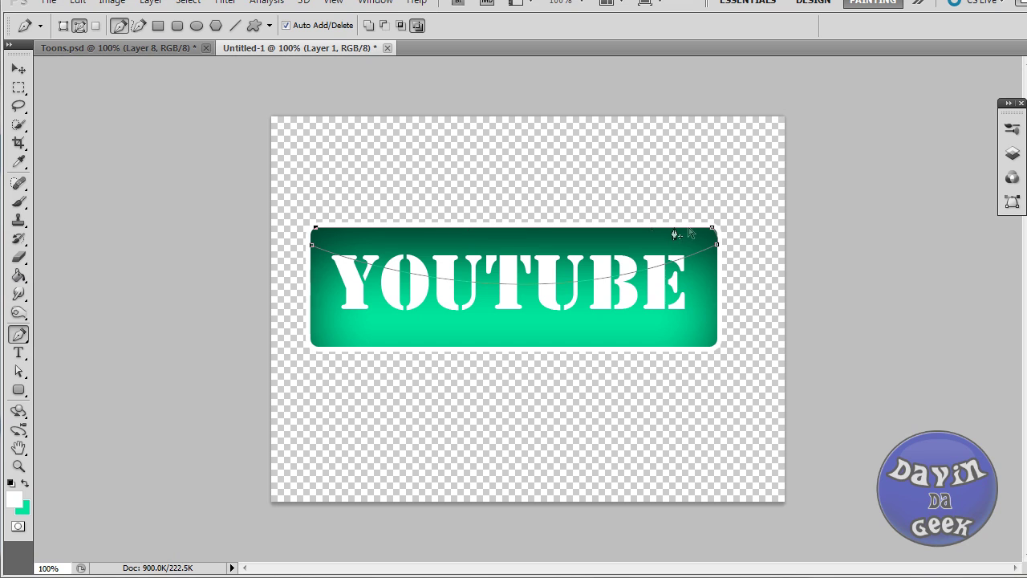
{"action": "left_click_drag", "start_coordinate": [713, 230], "coordinate": [716, 247]}
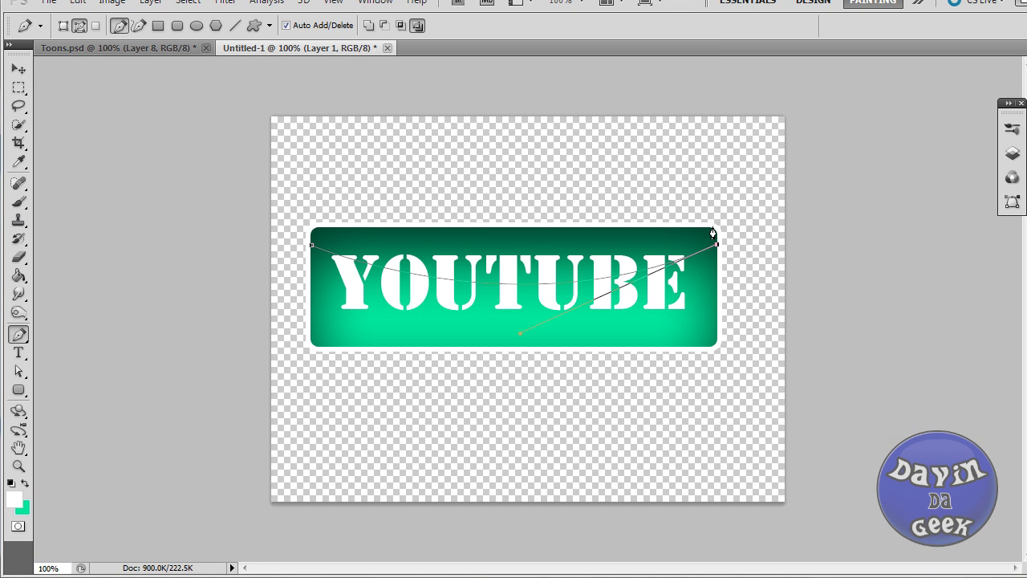
{"action": "left_click", "coordinate": [710, 233]}
{"action": "left_click_drag", "start_coordinate": [703, 222], "coordinate": [701, 225]}
{"action": "left_click", "coordinate": [711, 231]}
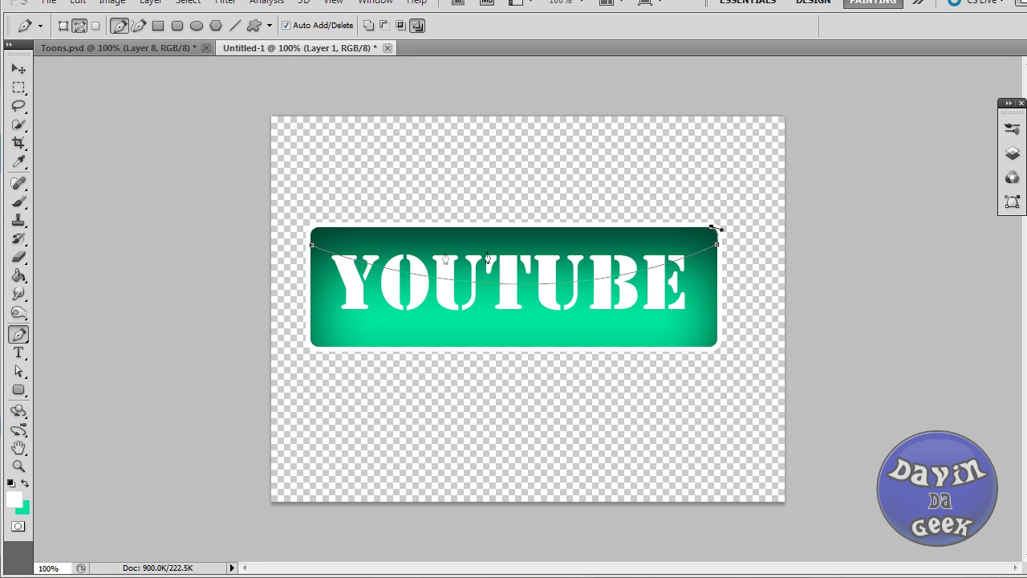
{"action": "left_click", "coordinate": [315, 231]}
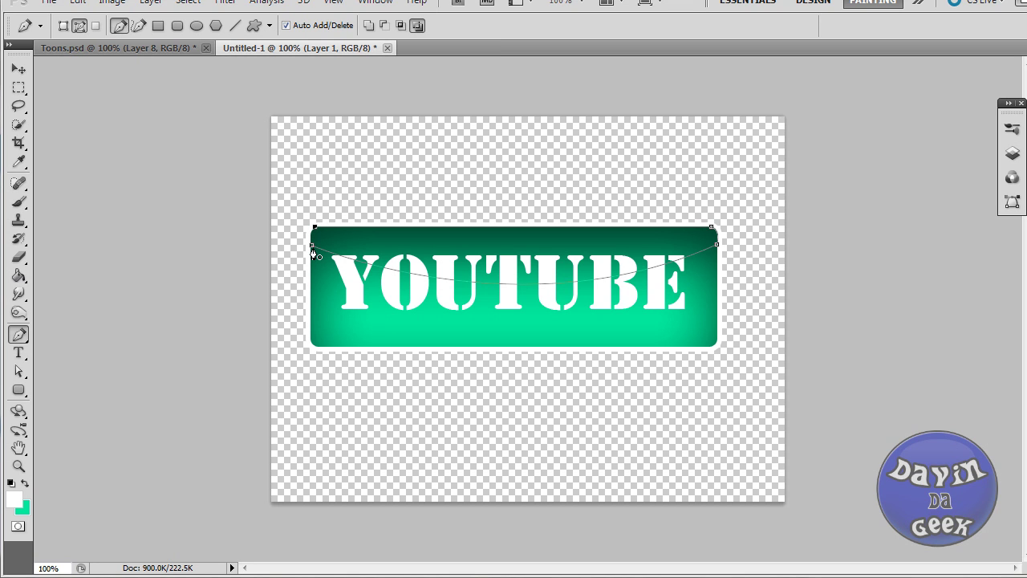
- Reselect the path to reveal its anchors and close it at the starting top-left anchor
{"action": "left_click", "coordinate": [313, 251], "text": "ctrl"}
{"action": "left_click", "coordinate": [317, 265], "text": "ctrl"}
{"action": "left_click", "coordinate": [480, 218], "text": "ctrl"}
{"action": "left_click", "coordinate": [437, 215], "text": "ctrl"}
{"action": "left_click", "coordinate": [315, 229]}
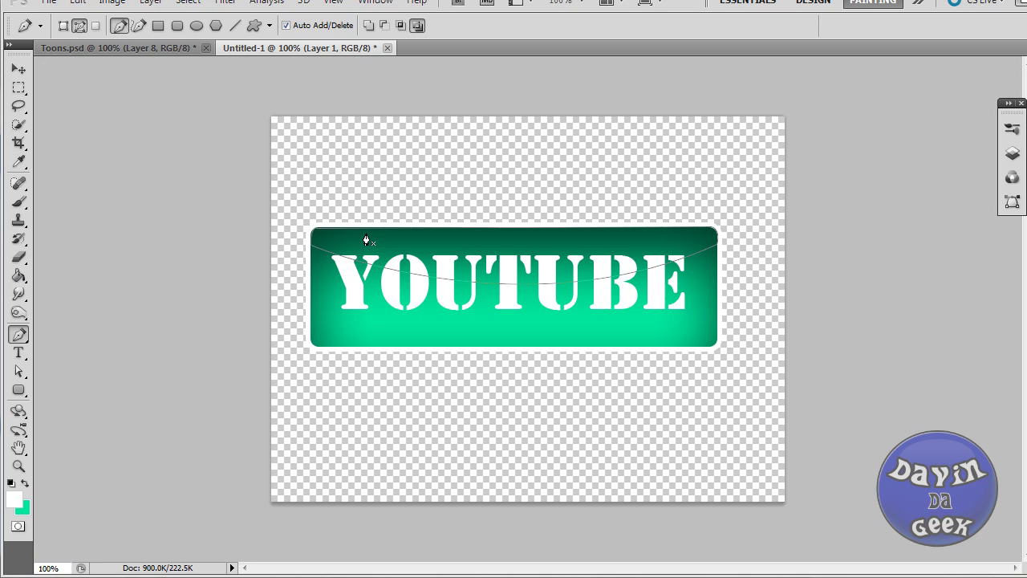
- Fill the closed path with the white foreground colour at 100% via Fill Path
{"action": "right_click", "coordinate": [411, 253]}
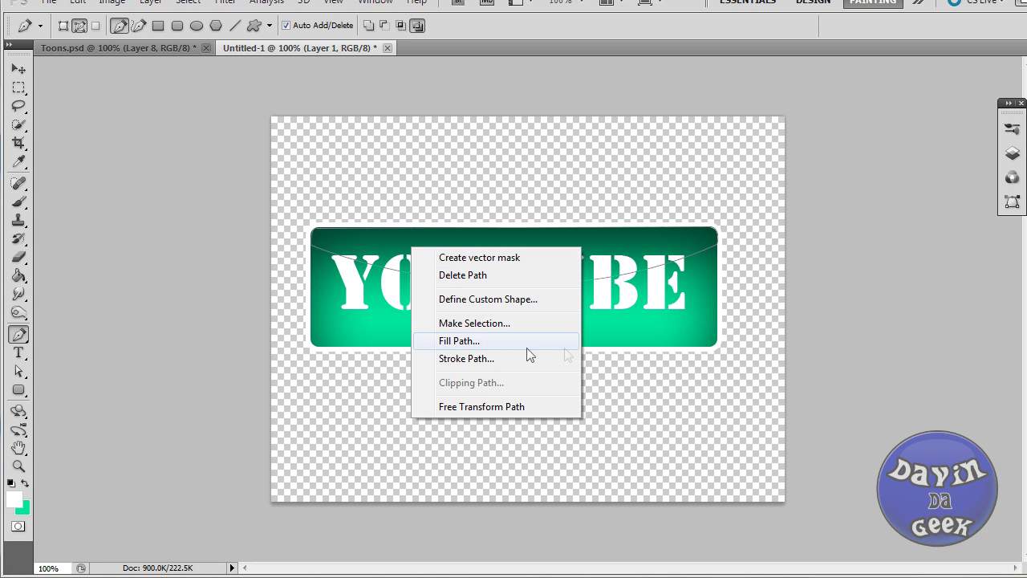
{"action": "left_click", "coordinate": [462, 345]}
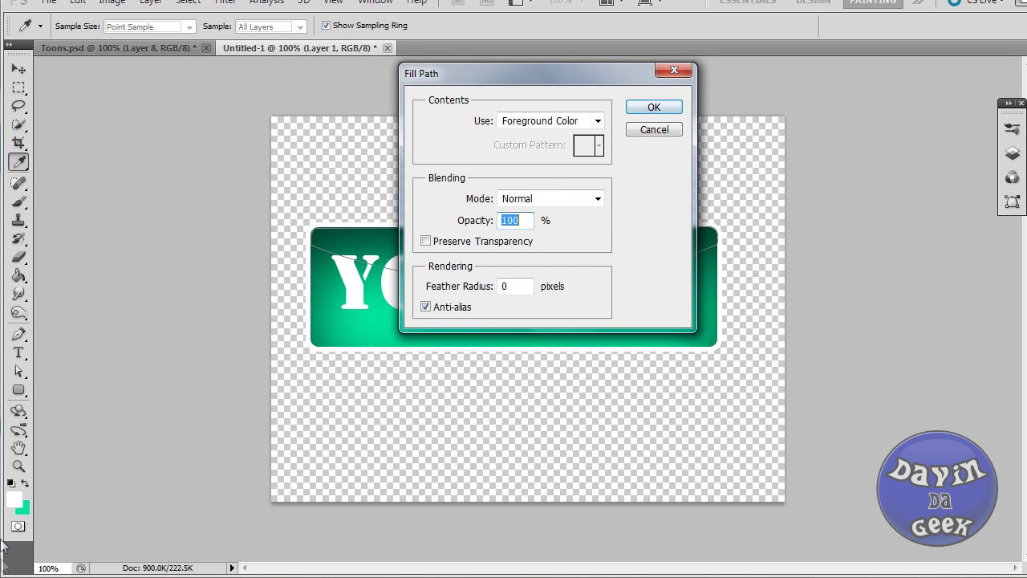
{"action": "left_click", "coordinate": [661, 106]}
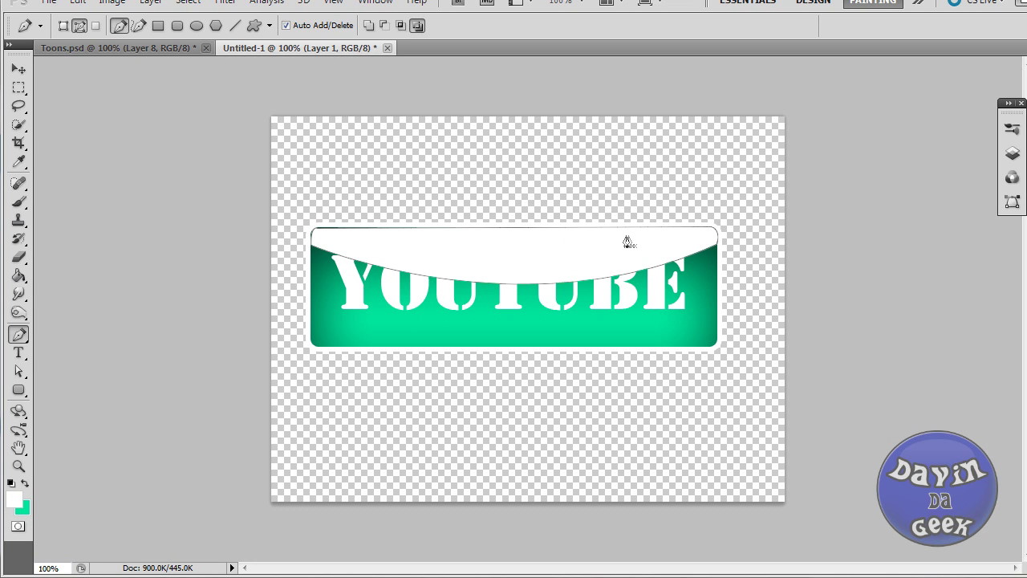
{"action": "left_click", "coordinate": [1012, 152]}
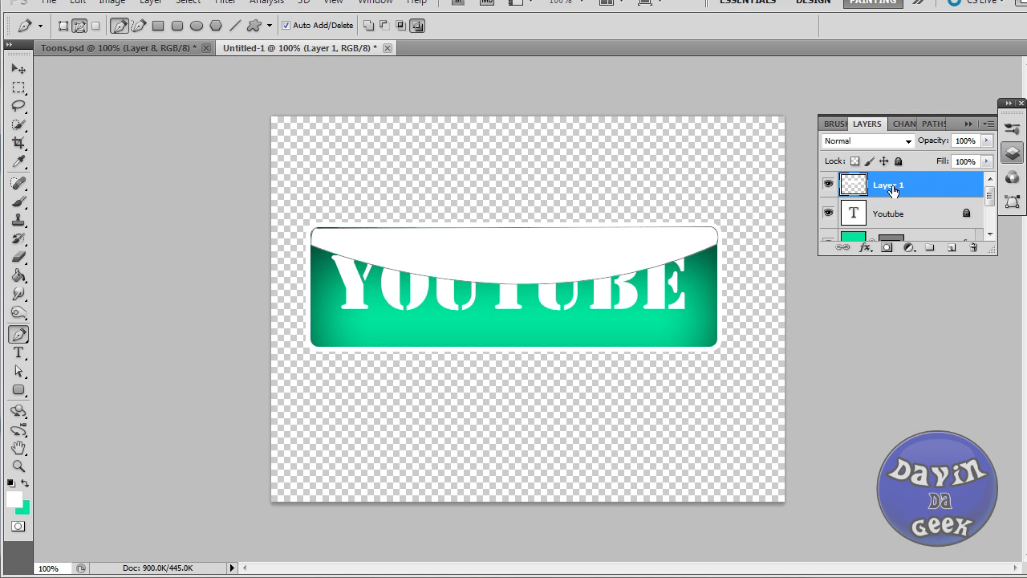
- Toggle the white gloss layer's visibility to compare the button with and without it
{"action": "left_click", "coordinate": [830, 185]}
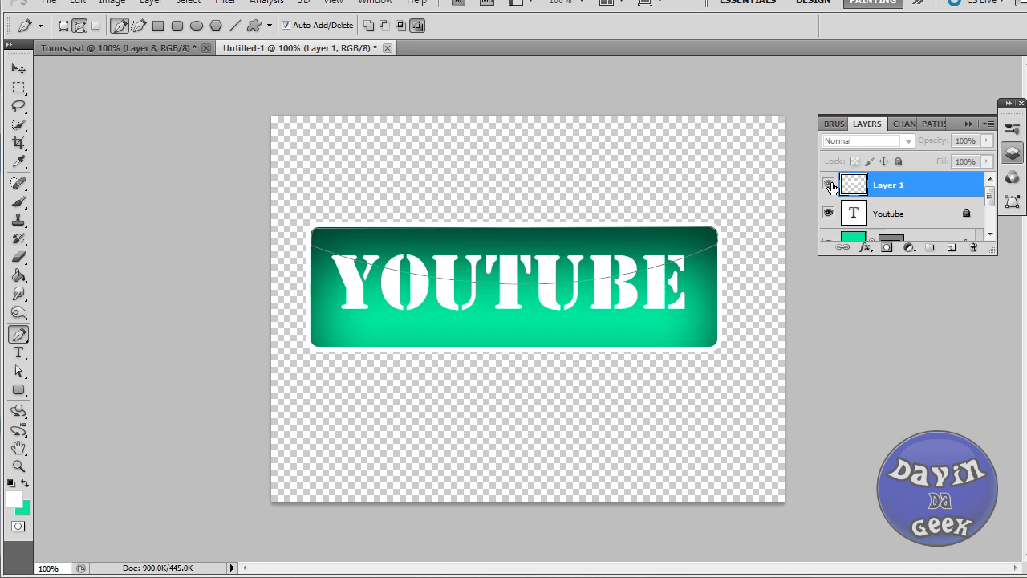
{"action": "left_click", "coordinate": [829, 185]}
{"action": "left_click", "coordinate": [830, 186]}
{"action": "left_click", "coordinate": [830, 186]}
{"action": "left_click", "coordinate": [829, 185]}
{"action": "left_click", "coordinate": [830, 185]}
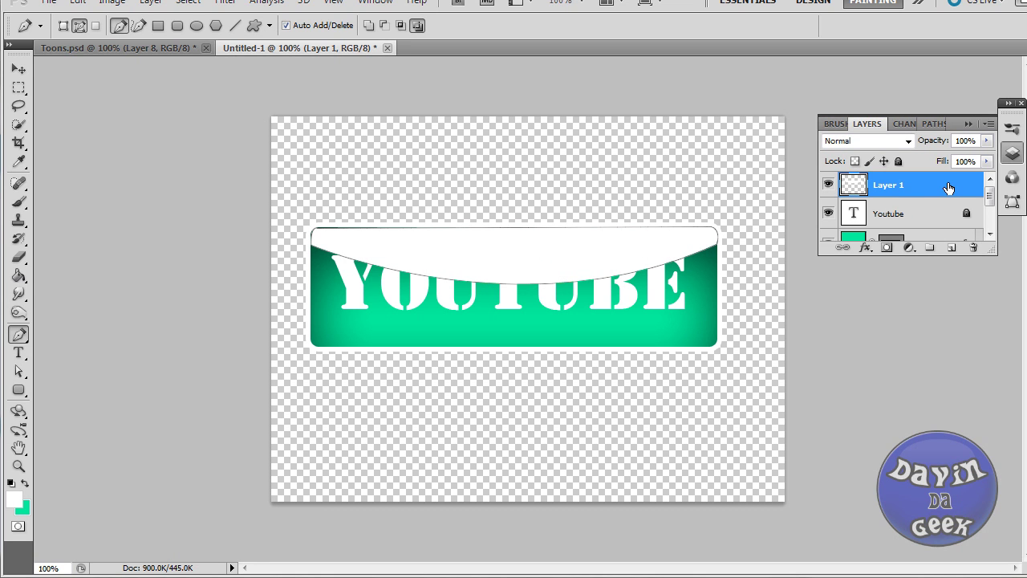
- Lower Layer 1's opacity to 54% in its Blending Options
{"action": "double_click", "coordinate": [949, 188]}
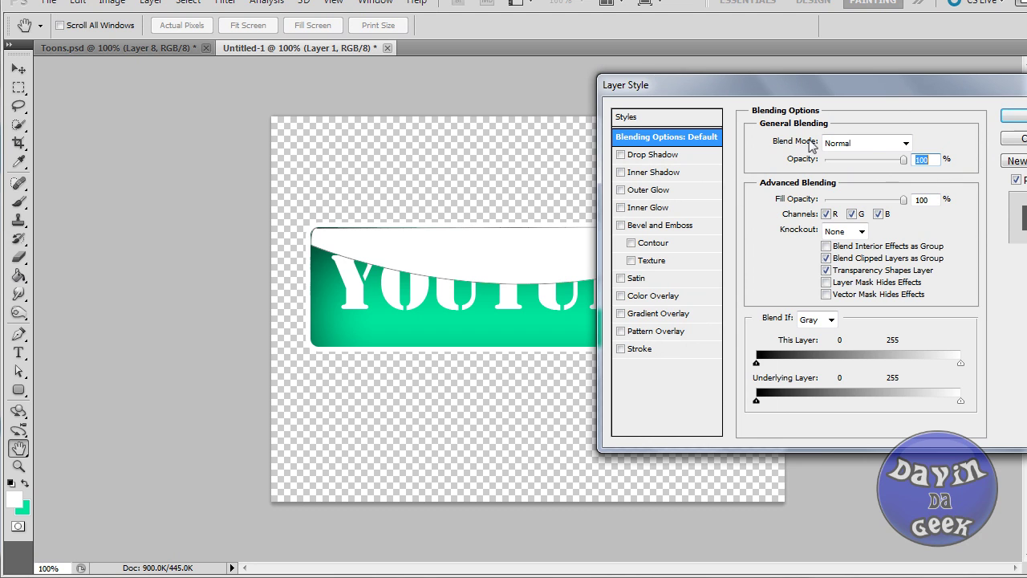
{"action": "left_click_drag", "start_coordinate": [931, 84], "coordinate": [1026, 80]}
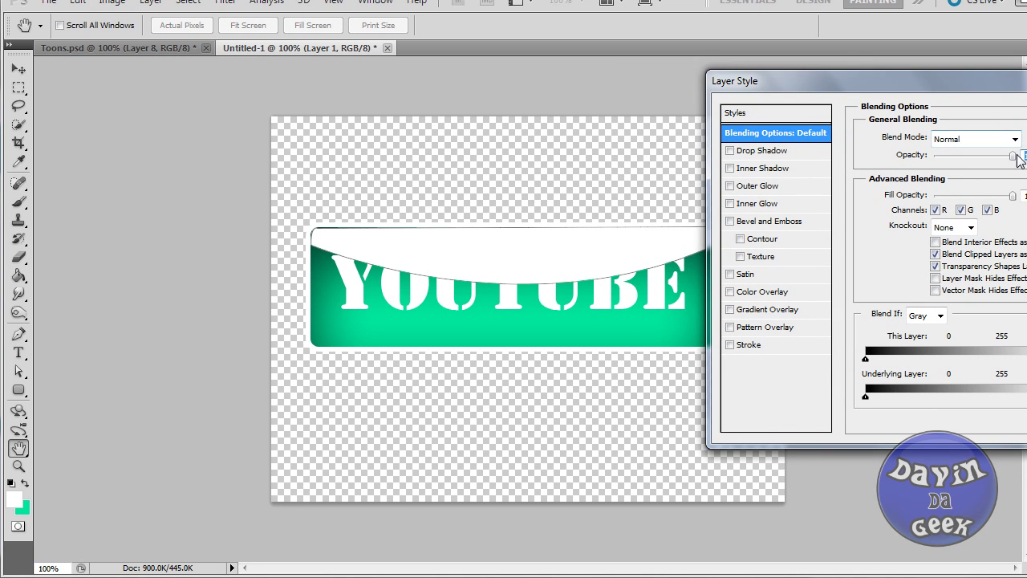
{"action": "left_click_drag", "start_coordinate": [1012, 155], "coordinate": [977, 156]}
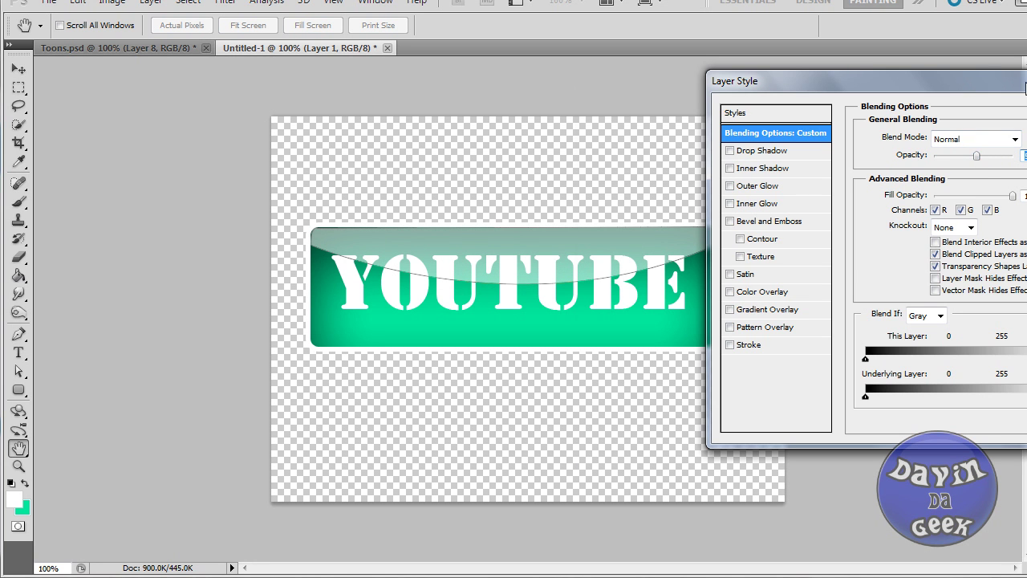
{"action": "left_click_drag", "start_coordinate": [883, 81], "coordinate": [720, 104]}
{"action": "left_click", "coordinate": [980, 138]}
{"action": "key", "text": "p"}
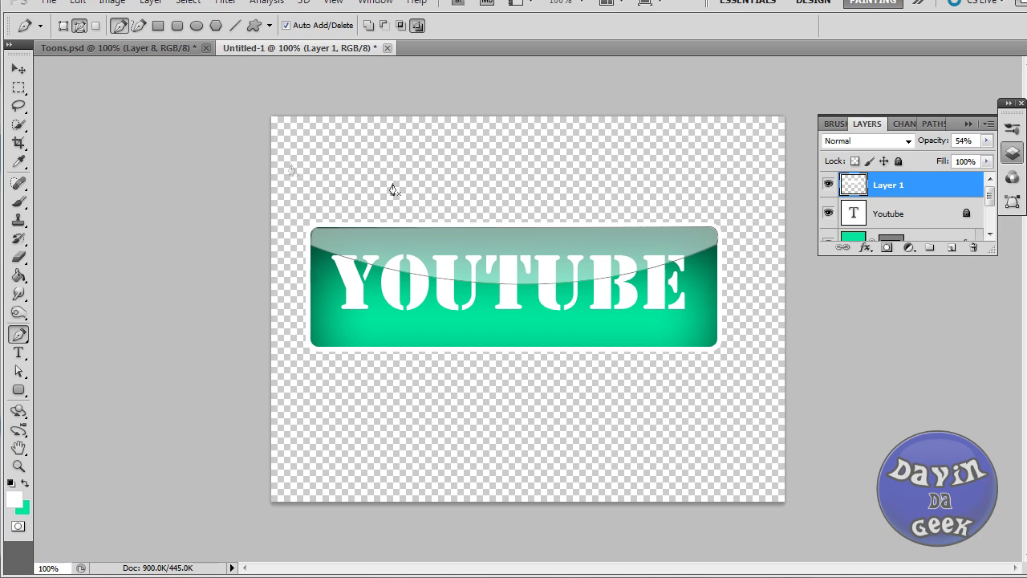
- Delete the leftover work path from the canvas
{"action": "right_click", "coordinate": [511, 270]}
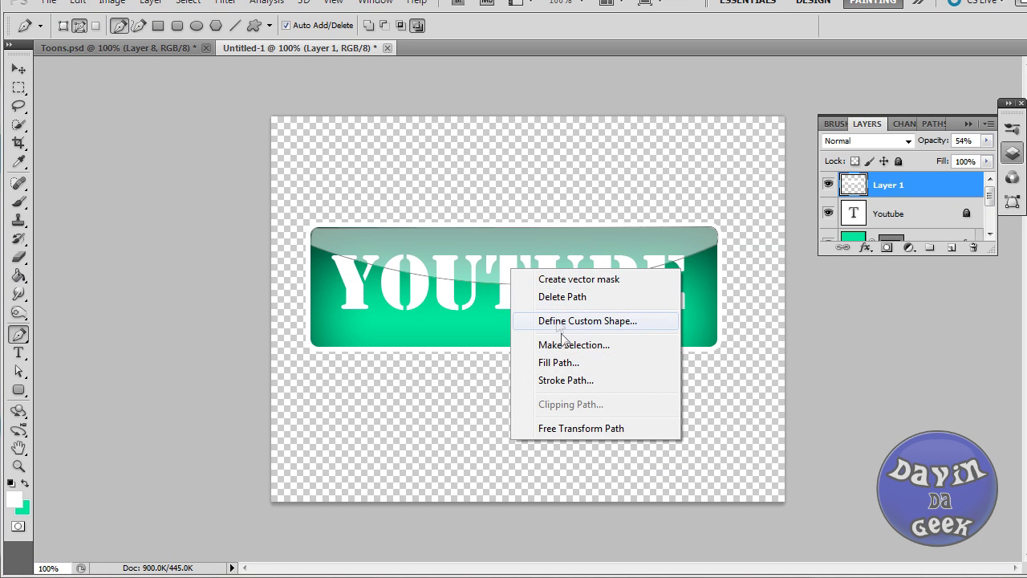
{"action": "left_click", "coordinate": [562, 296]}
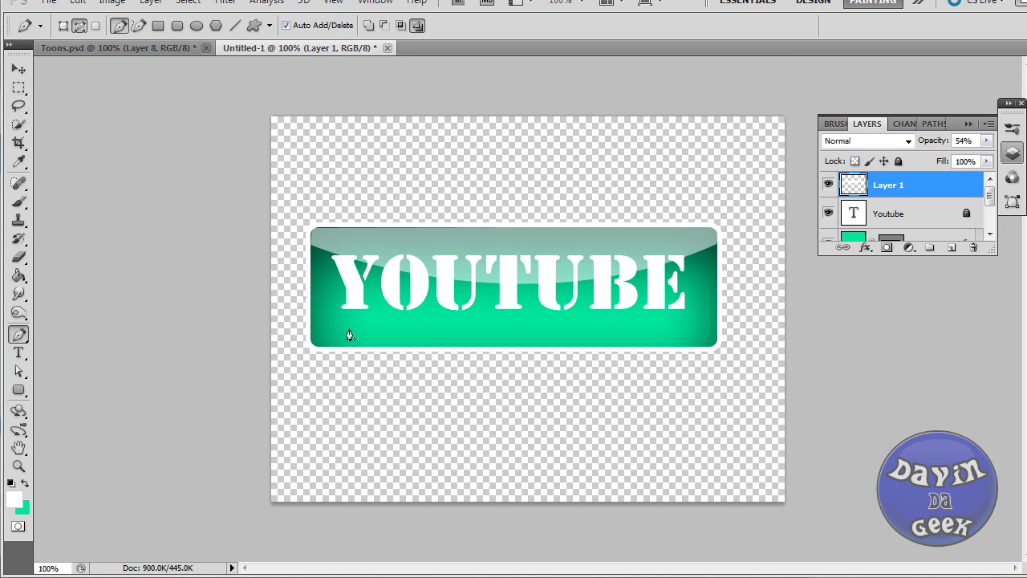
- In Toons.psd, overtype the red Website label with 'llllllllllllTTTTTTTTTTTT' and move it upward
{"action": "left_click", "coordinate": [133, 47]}
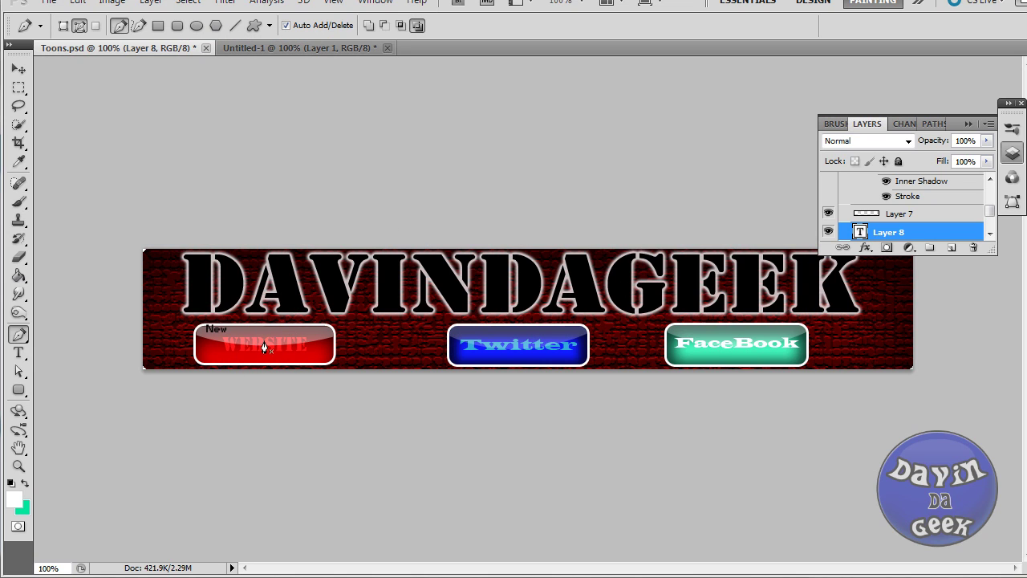
{"action": "key", "text": "t"}
{"action": "left_click", "coordinate": [268, 345]}
{"action": "type", "text": "te"}
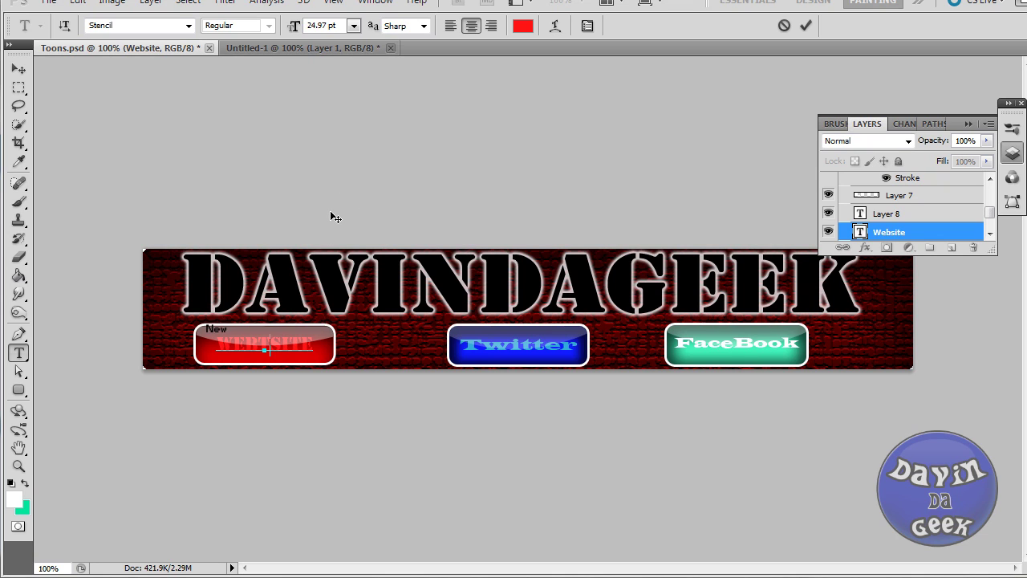
{"action": "key", "text": "BackSpace"}
{"action": "type", "text": "llllllllllll"}
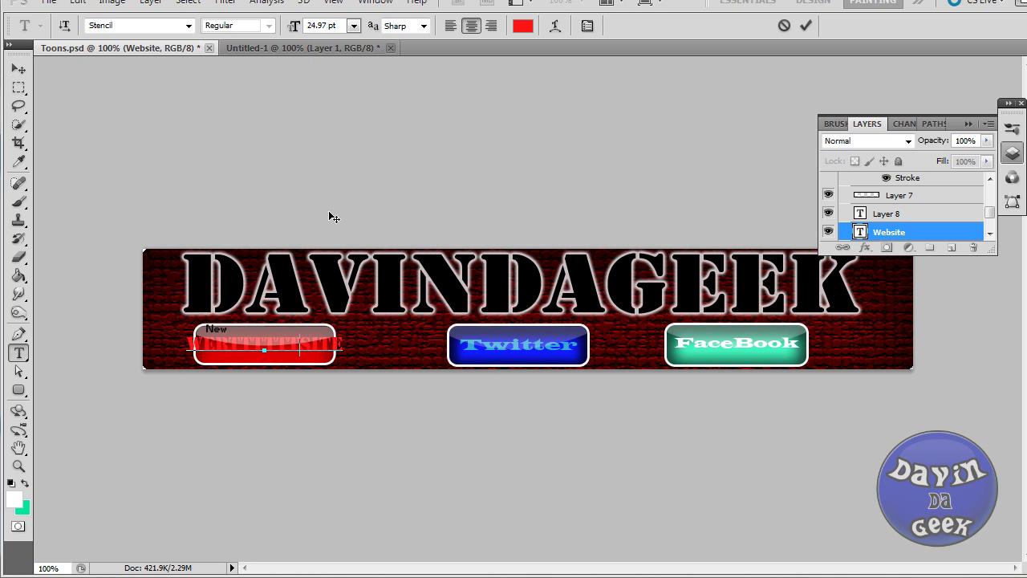
{"action": "type", "text": "TTTTTTTTTTTT"}
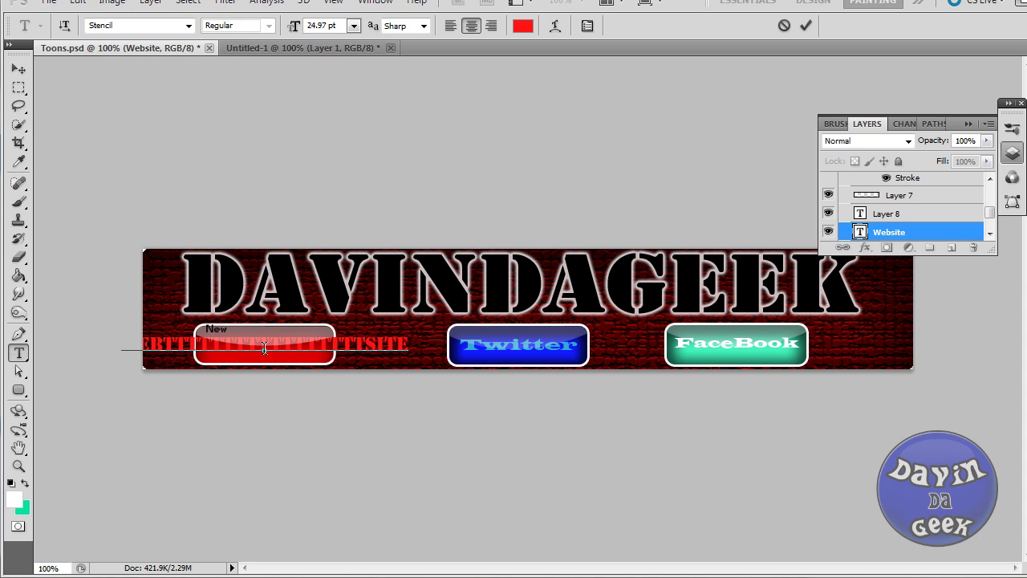
{"action": "left_click_drag", "start_coordinate": [265, 348], "coordinate": [289, 337]}
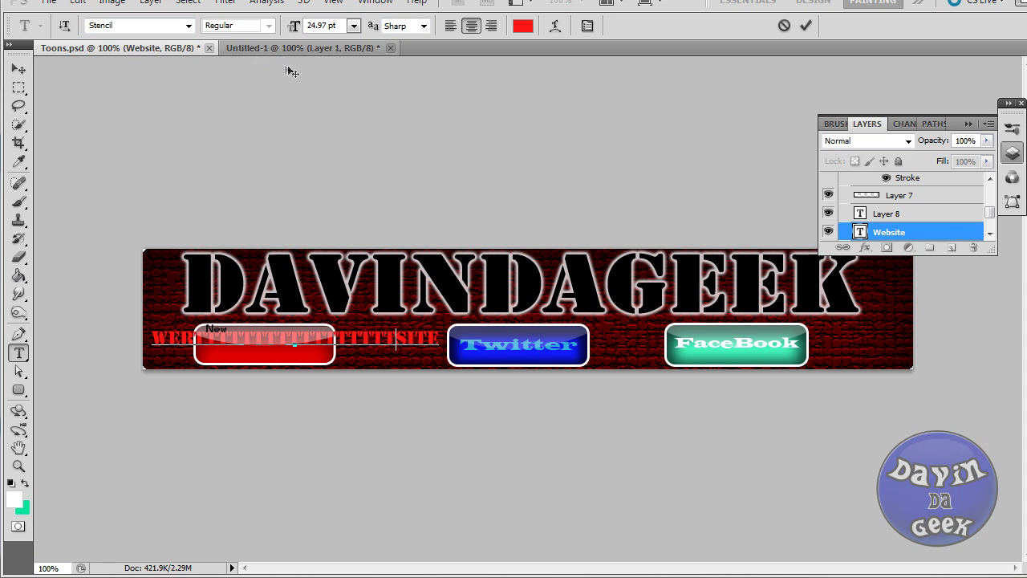